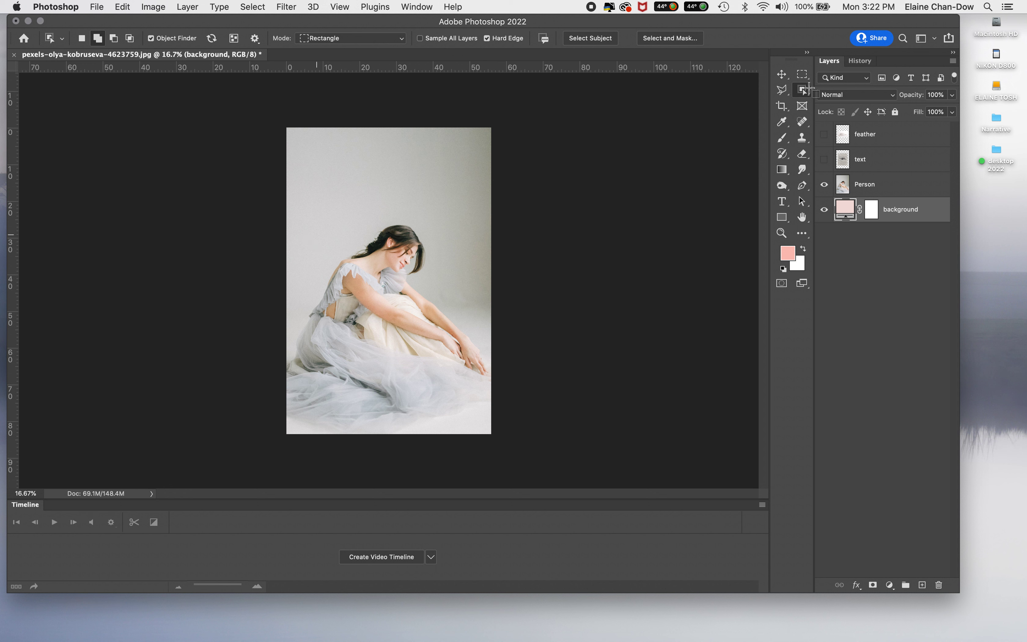
Step: Select the seated woman and her dress with the Object Selection tool on the Person layer
{"action": "left_click", "coordinate": [806, 94]}
{"action": "left_click_drag", "start_coordinate": [806, 96], "coordinate": [832, 90]}
{"action": "left_click", "coordinate": [349, 319]}
{"action": "left_click_drag", "start_coordinate": [349, 319], "coordinate": [462, 393]}
{"action": "left_click", "coordinate": [94, 41]}
{"action": "left_click_drag", "start_coordinate": [299, 315], "coordinate": [468, 428]}
{"action": "left_click", "coordinate": [904, 188]}
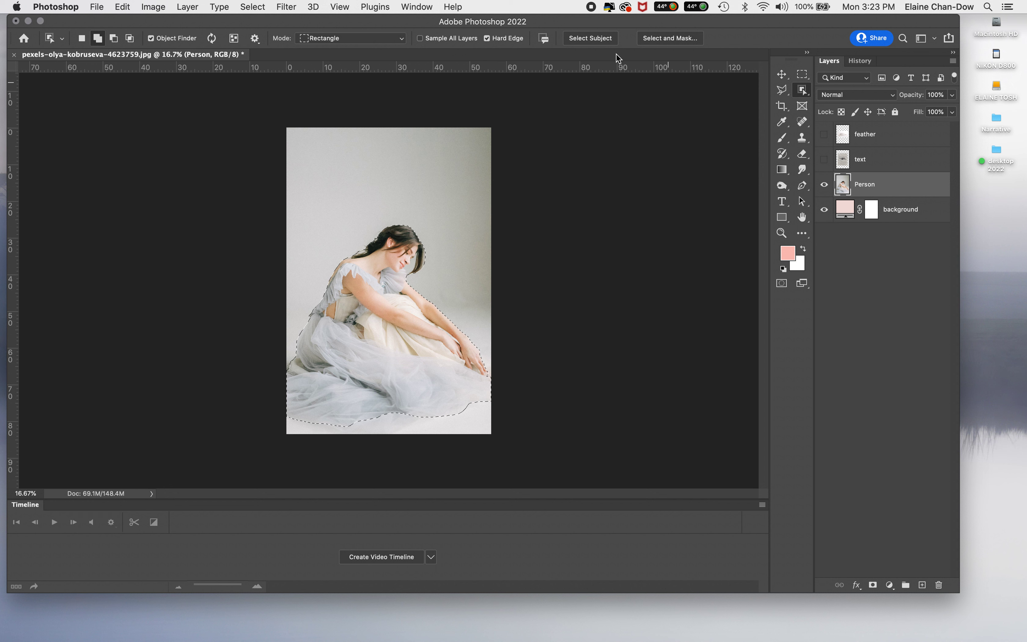
Step: Add a layer mask to the Person layer from the selection of the woman
{"action": "left_click", "coordinate": [596, 36]}
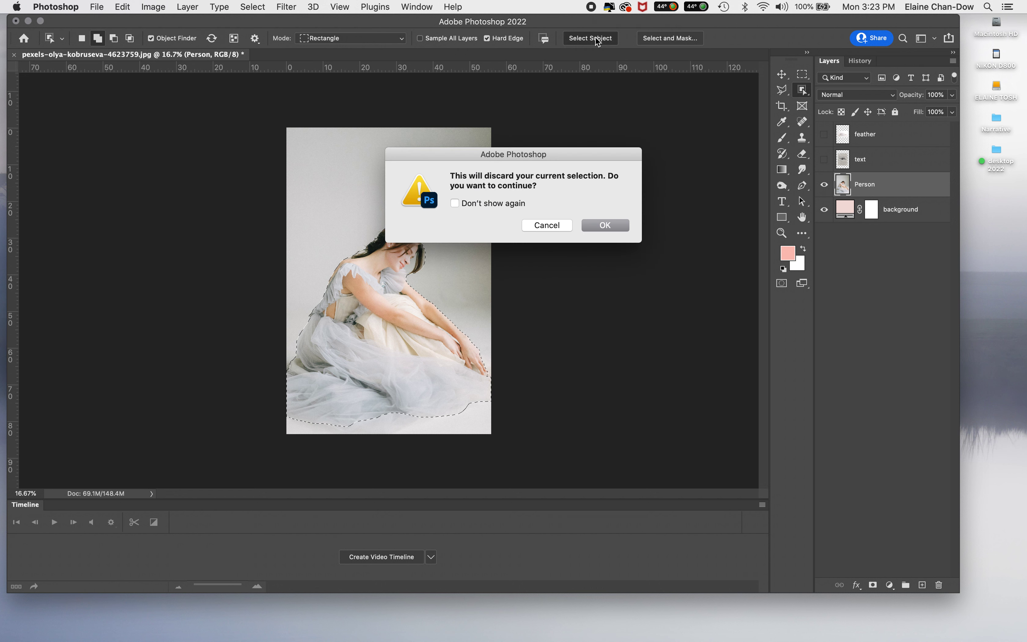
{"action": "left_click", "coordinate": [549, 229]}
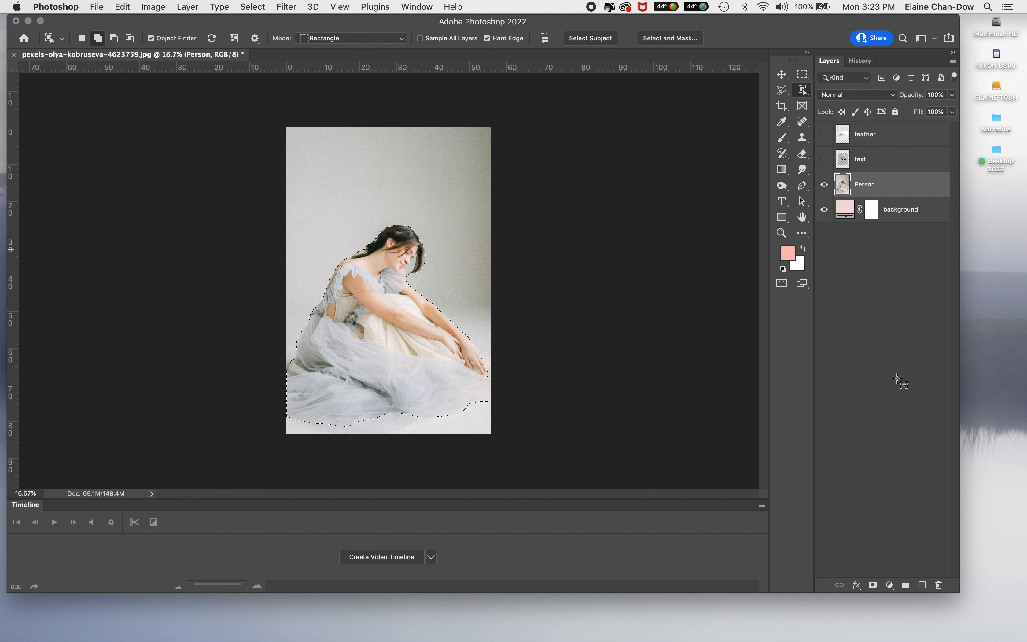
{"action": "left_click", "coordinate": [890, 585]}
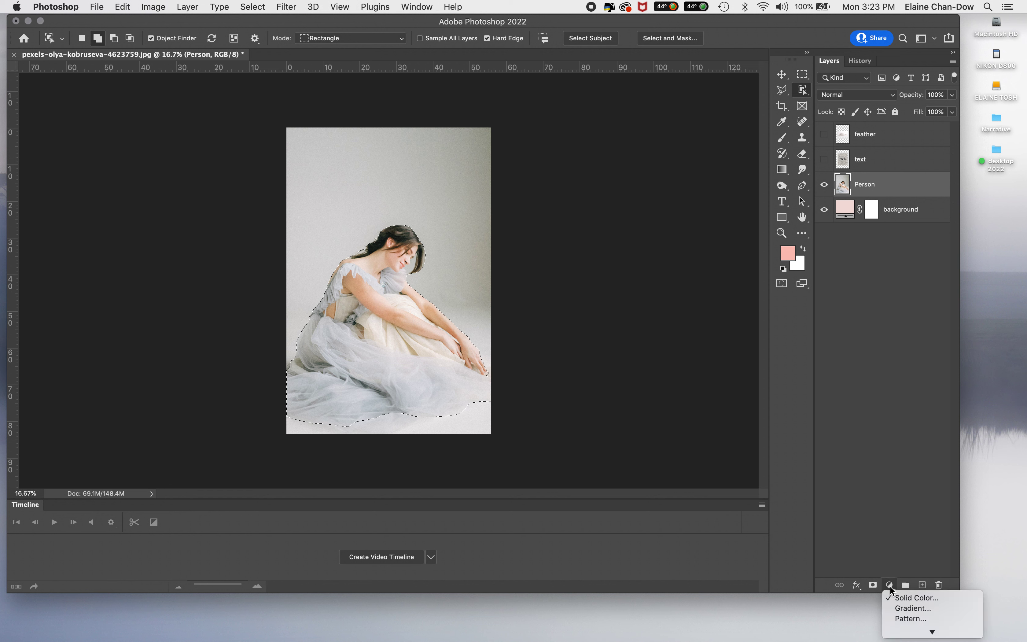
{"action": "left_click", "coordinate": [882, 506]}
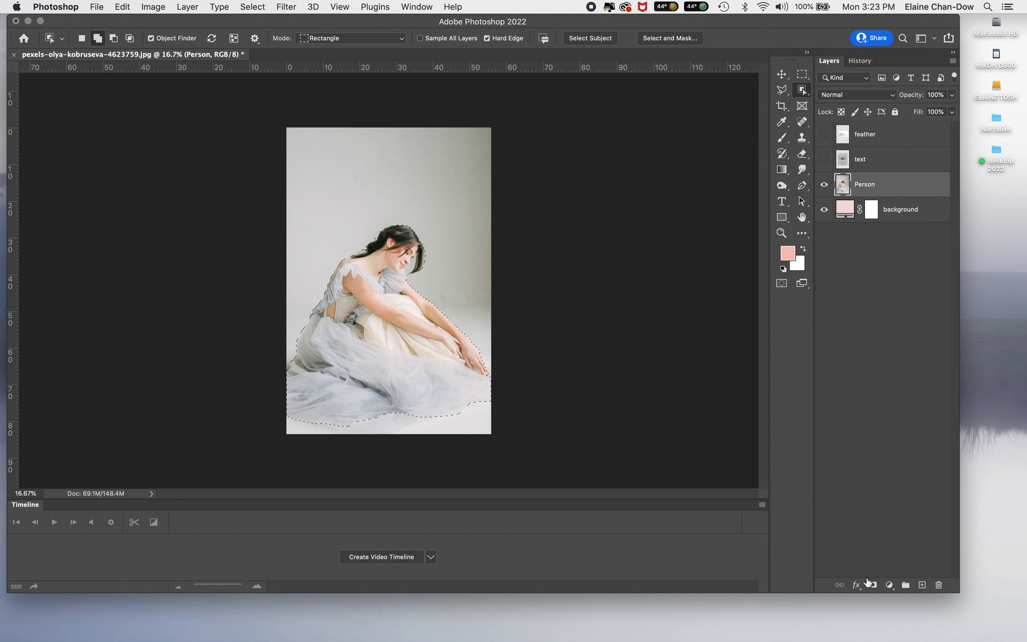
{"action": "left_click", "coordinate": [876, 586]}
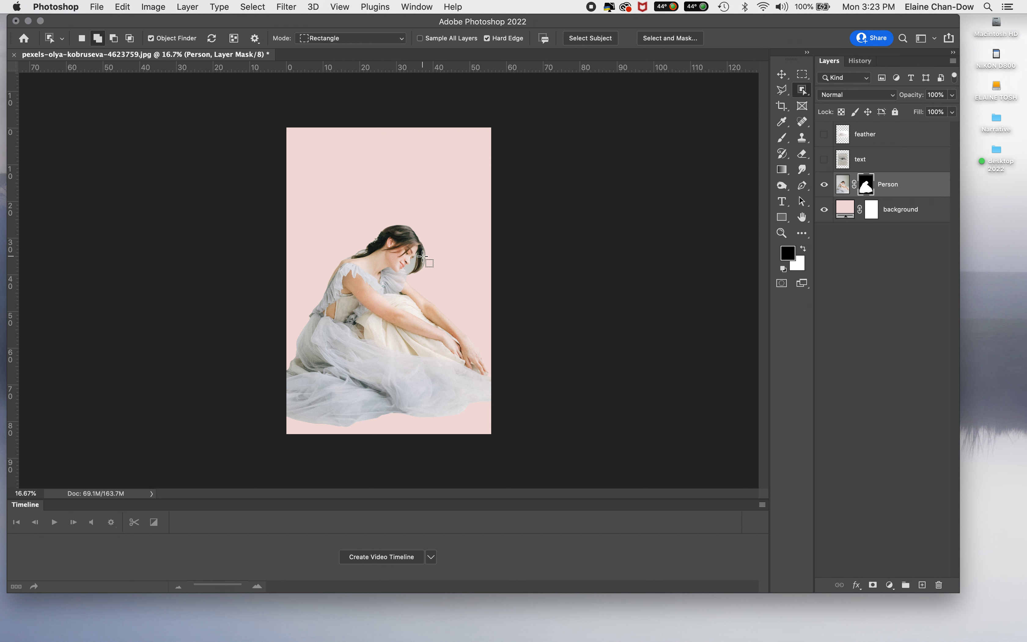
Step: Select the grey backdrop between the woman's face and hair with the Magic Wand, fill it black on the mask, and deselect
{"action": "key", "text": "super+plus"}
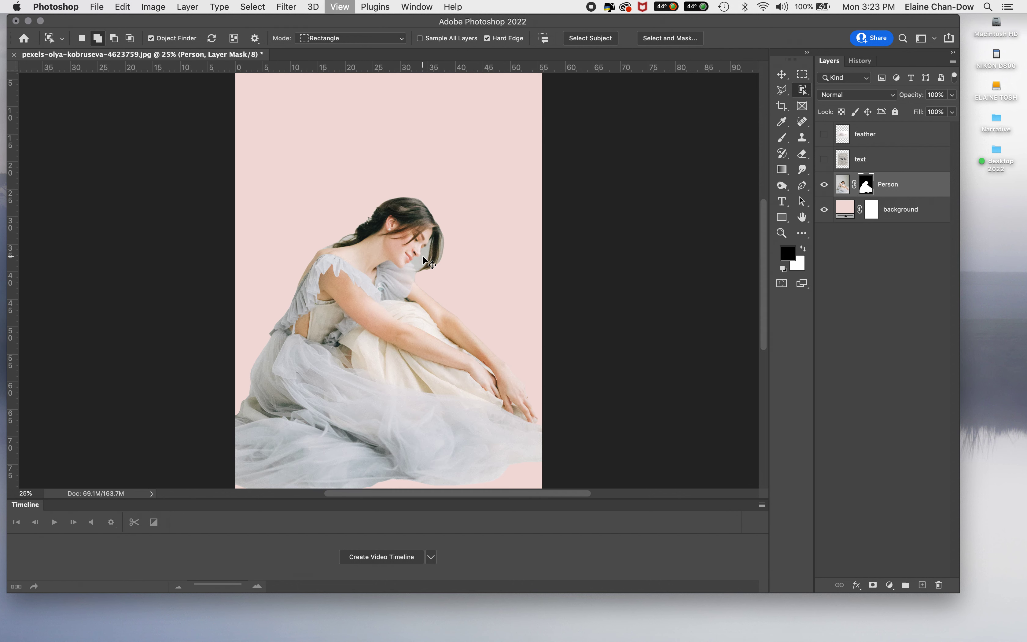
{"action": "key", "text": "super+plus"}
{"action": "key", "text": "super+plus"}
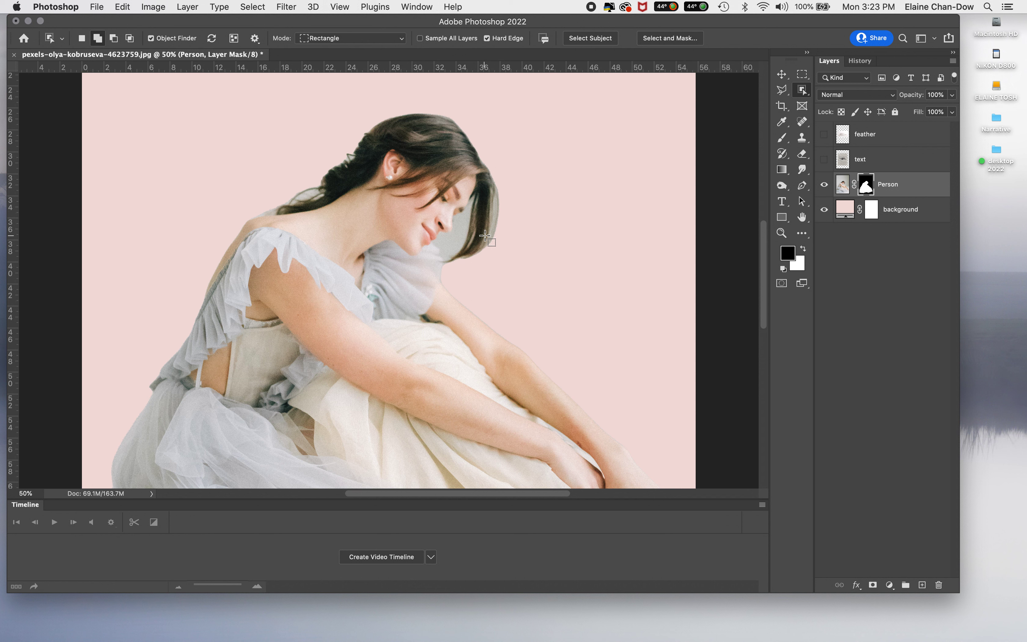
{"action": "left_click", "coordinate": [805, 94]}
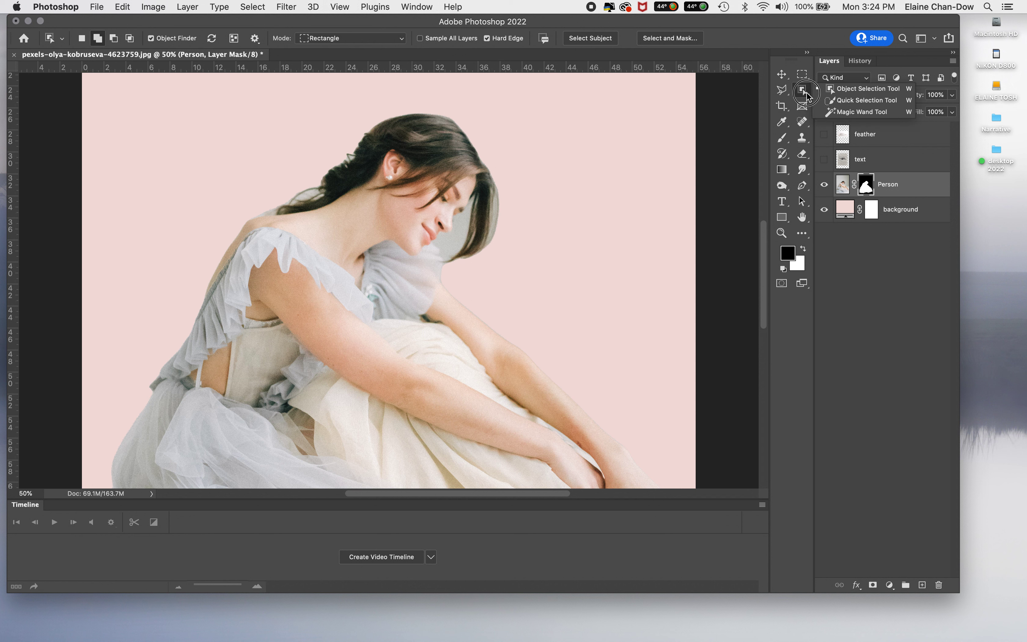
{"action": "left_click", "coordinate": [847, 112]}
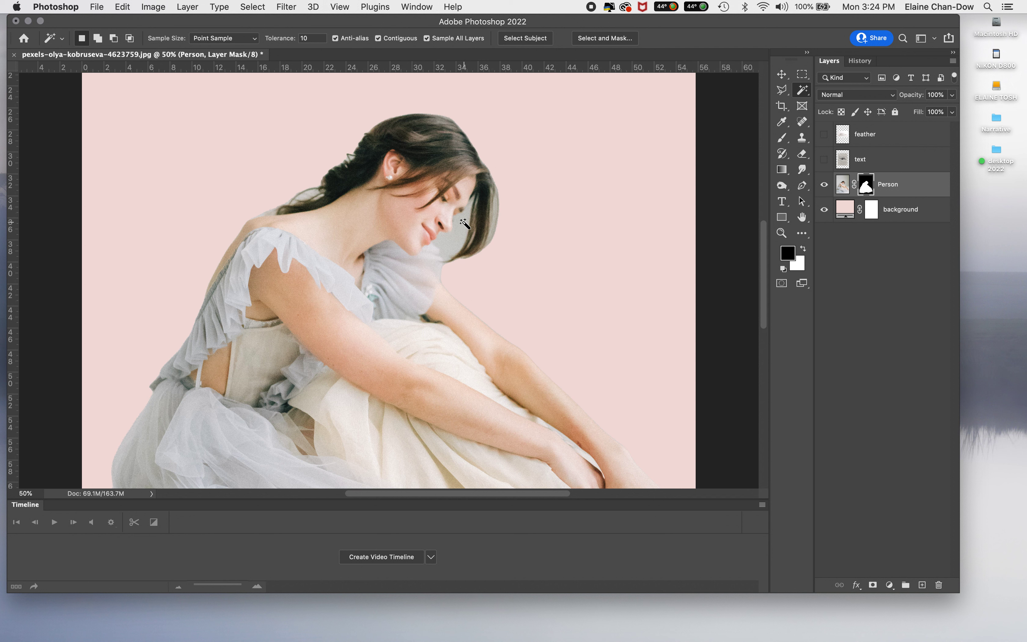
{"action": "left_click", "coordinate": [460, 226]}
{"action": "left_click", "coordinate": [99, 39]}
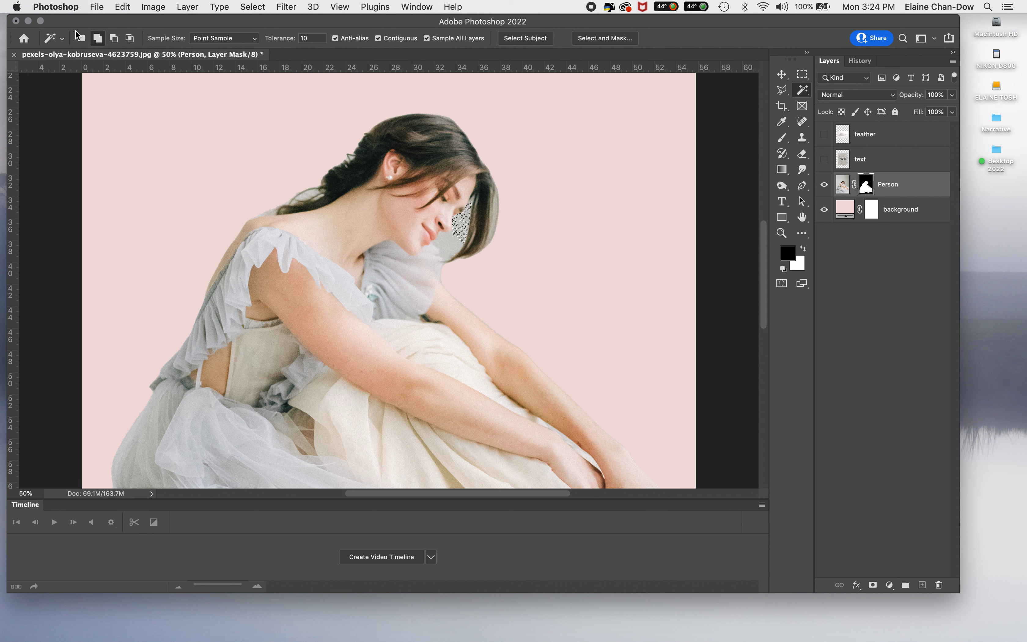
{"action": "left_click", "coordinate": [99, 38]}
{"action": "key", "text": "super+BackSpace"}
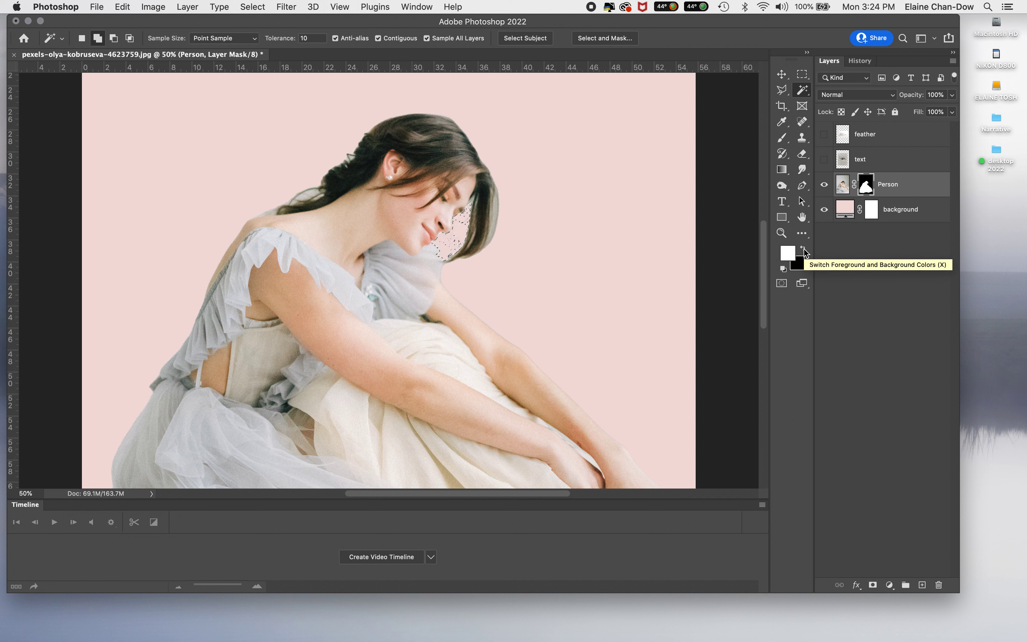
{"action": "key", "text": "super+d"}
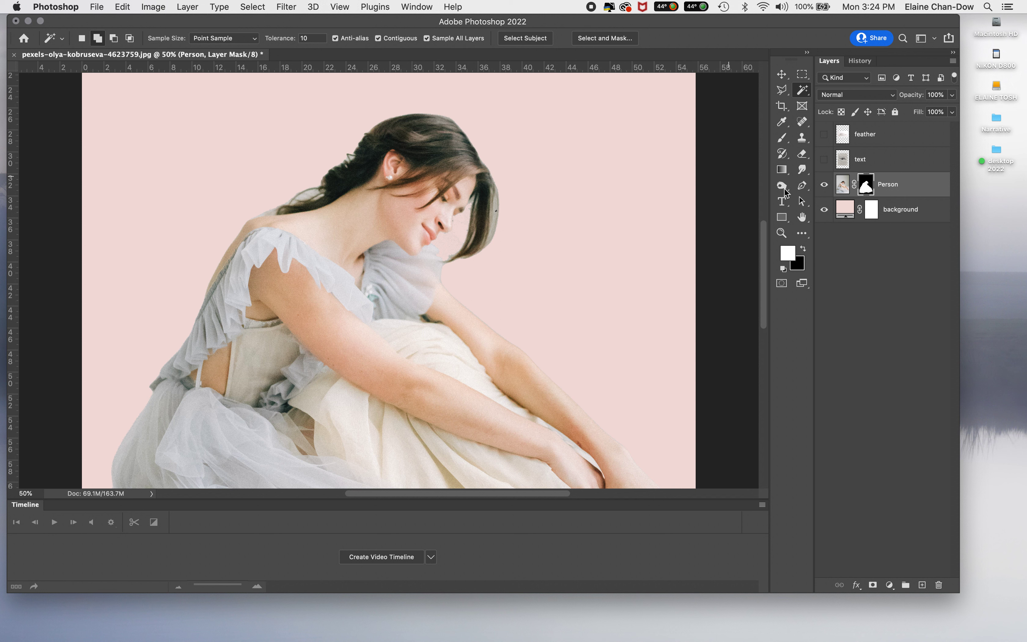
Step: Paint black on the Person mask with the Brush to remove the fringe along the hair in front of her face
{"action": "left_click", "coordinate": [783, 137]}
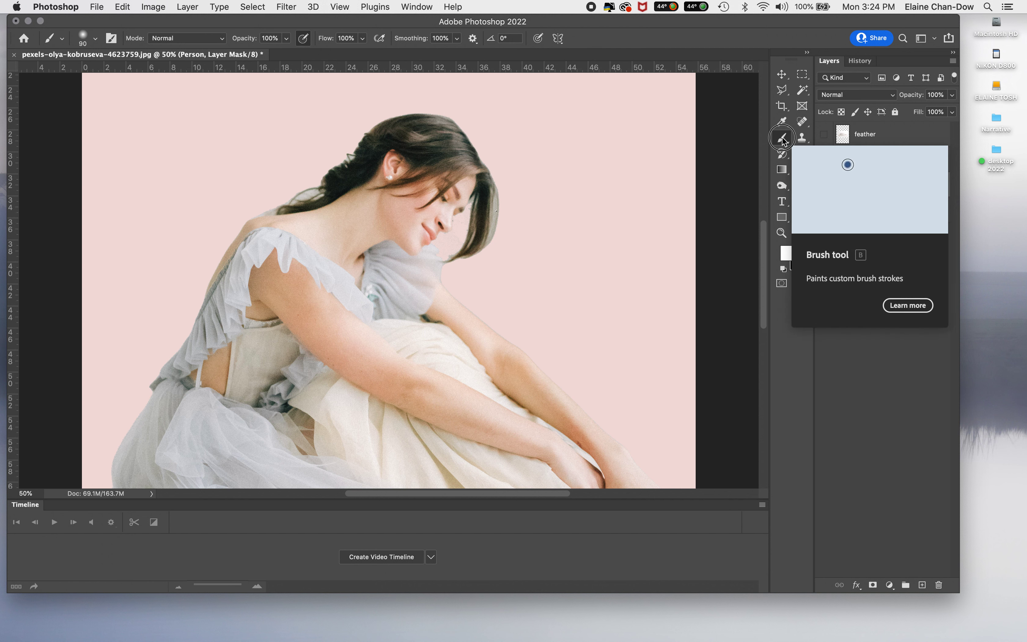
{"action": "left_click", "coordinate": [804, 251]}
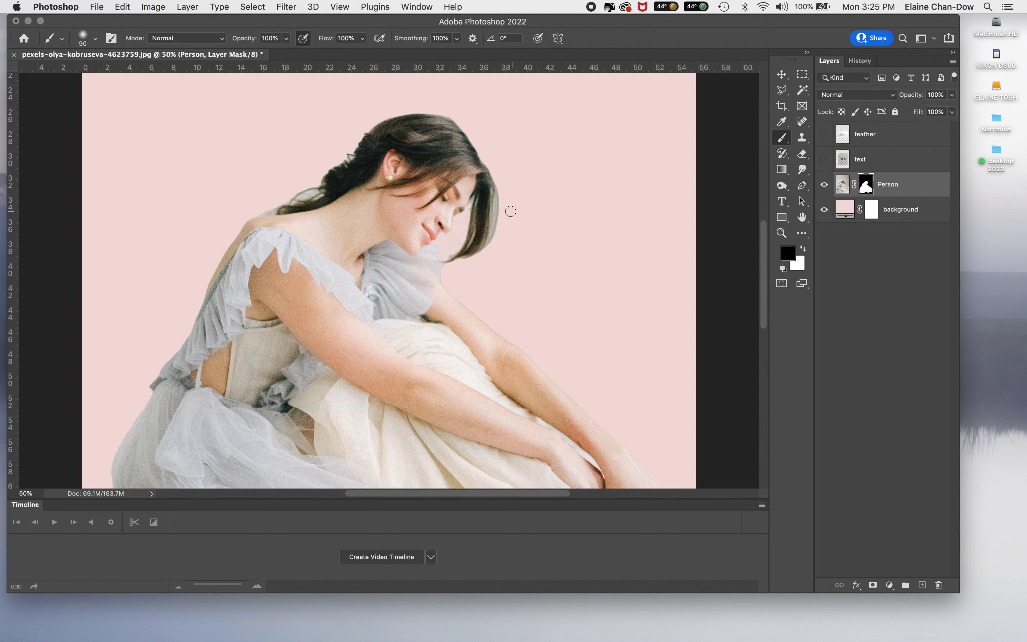
{"action": "mouse_move", "coordinate": [502, 196]}
{"action": "left_mouse_down"}
{"action": "mouse_move", "coordinate": [498, 224]}
{"action": "mouse_move", "coordinate": [498, 196]}
{"action": "mouse_move", "coordinate": [487, 257]}
{"action": "mouse_move", "coordinate": [501, 208]}
{"action": "mouse_move", "coordinate": [493, 165]}
{"action": "mouse_move", "coordinate": [501, 230]}
{"action": "left_mouse_up"}
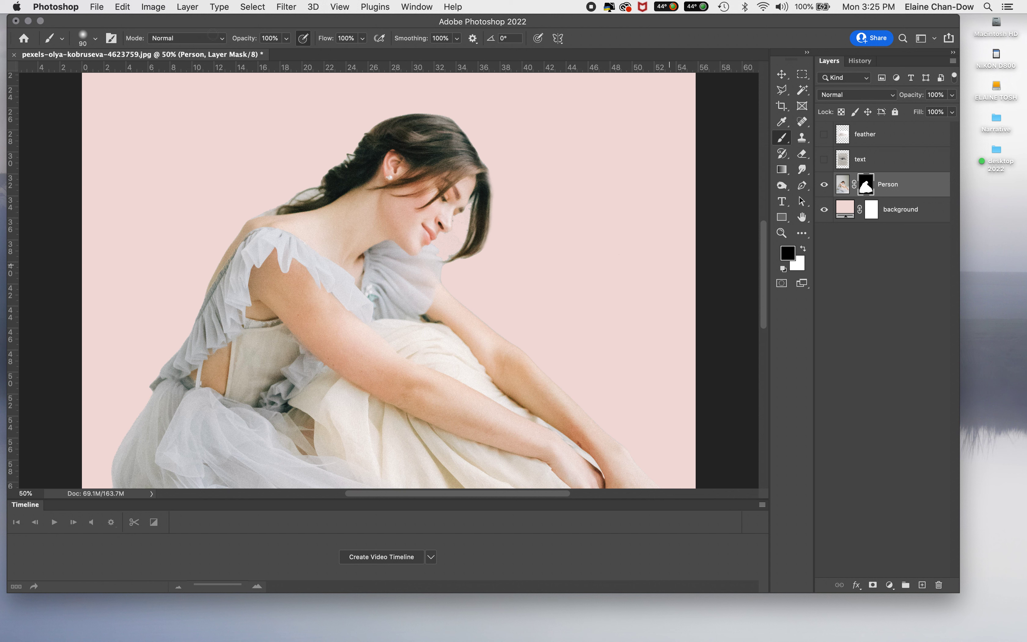
Step: Set the brush hardness to 0% and paint out the grey remnants on the mask behind the woman's braid and neck
{"action": "left_click", "coordinate": [83, 42]}
{"action": "left_click_drag", "start_coordinate": [79, 105], "coordinate": [70, 102]}
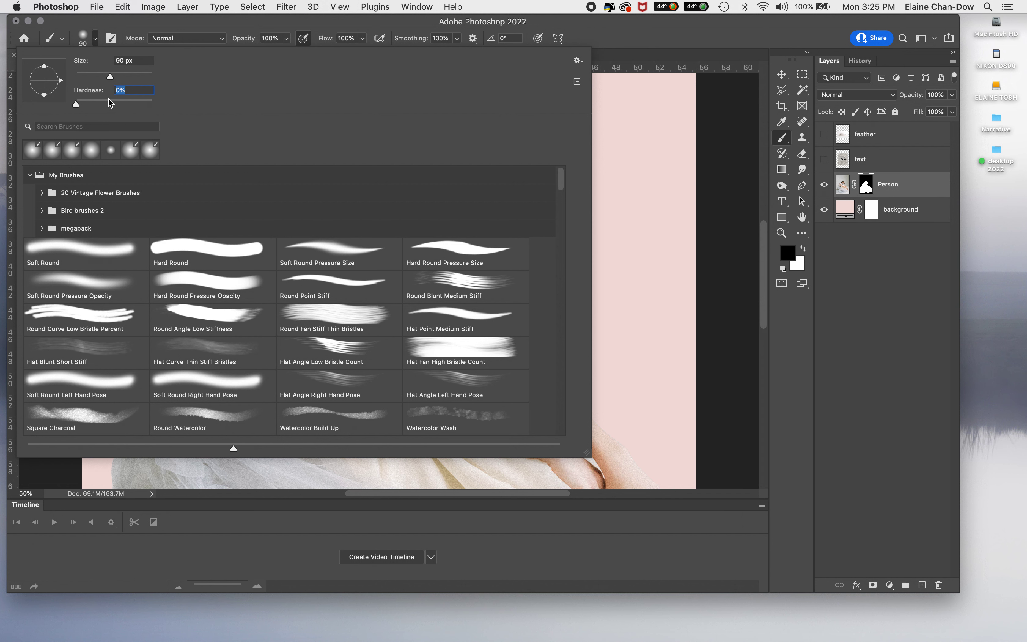
{"action": "key", "text": "Return"}
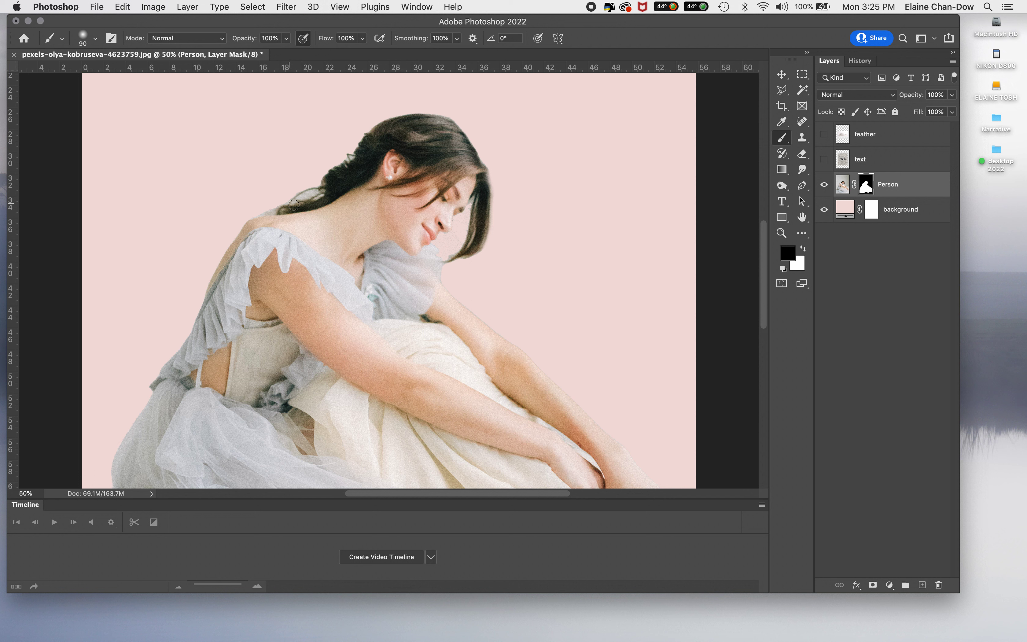
{"action": "mouse_move", "coordinate": [316, 180]}
{"action": "left_mouse_down"}
{"action": "mouse_move", "coordinate": [318, 191]}
{"action": "mouse_move", "coordinate": [252, 213]}
{"action": "mouse_move", "coordinate": [259, 207]}
{"action": "left_mouse_up"}
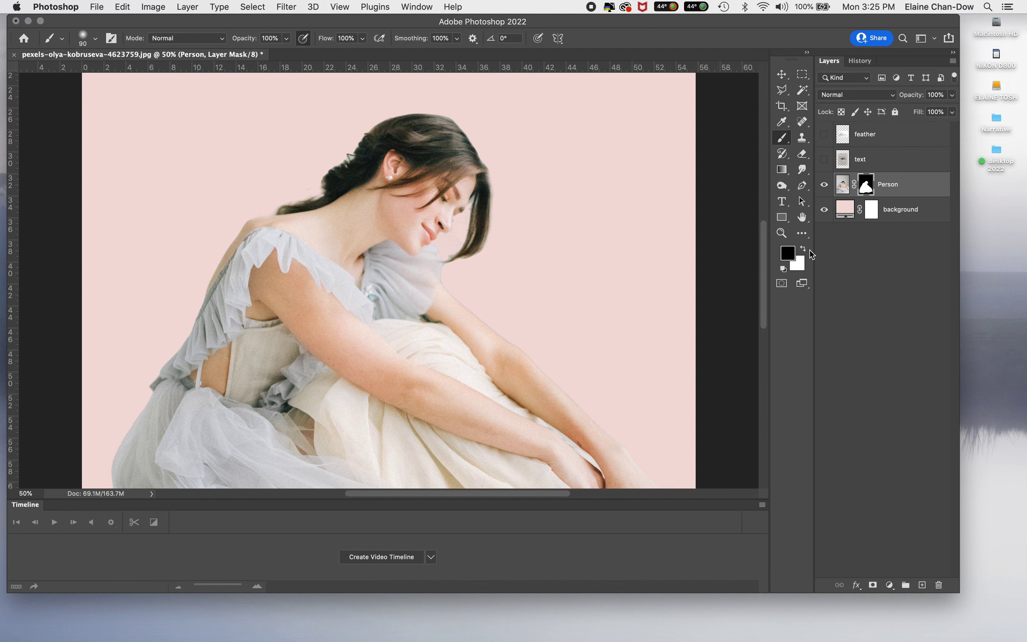
Step: Move the feather layer below the text layer and make it visible
{"action": "key", "text": "super+minus"}
{"action": "key", "text": "super+minus"}
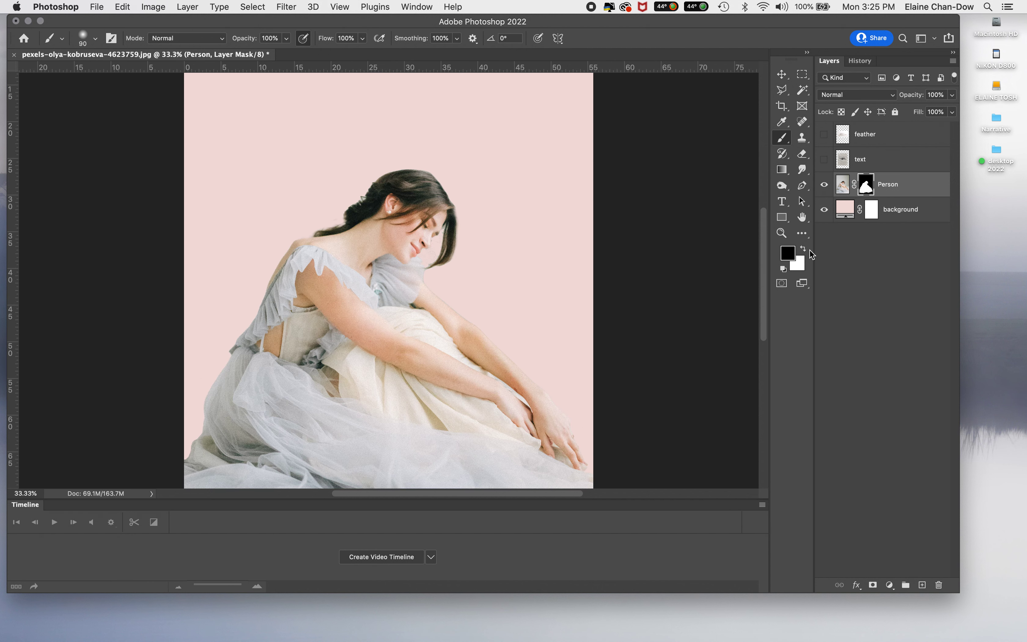
{"action": "key", "text": "super+minus"}
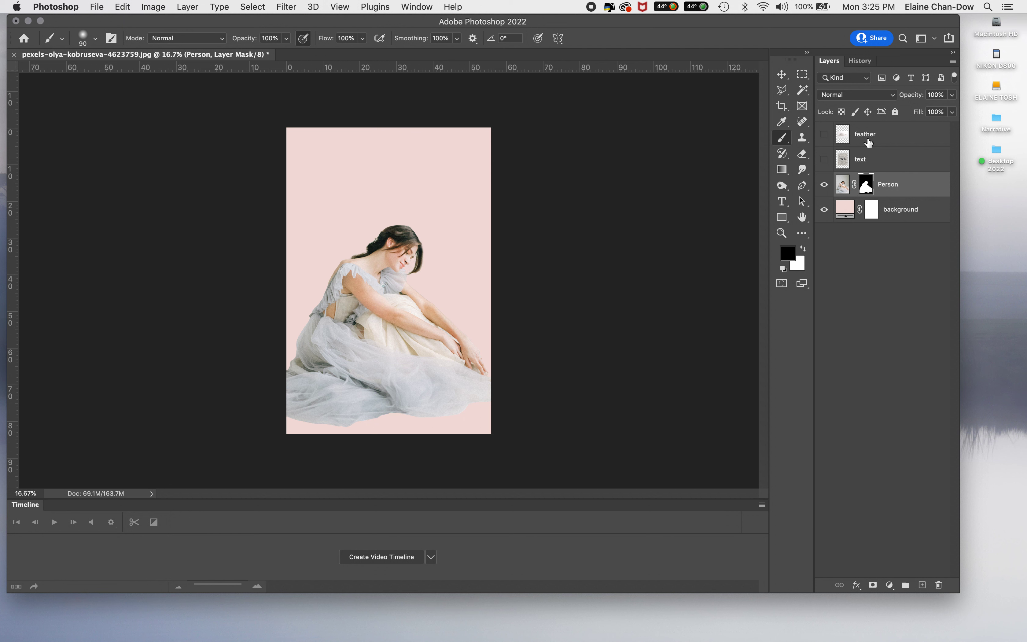
{"action": "left_click", "coordinate": [909, 136]}
{"action": "left_click_drag", "start_coordinate": [909, 136], "coordinate": [904, 170]}
{"action": "left_click", "coordinate": [823, 160]}
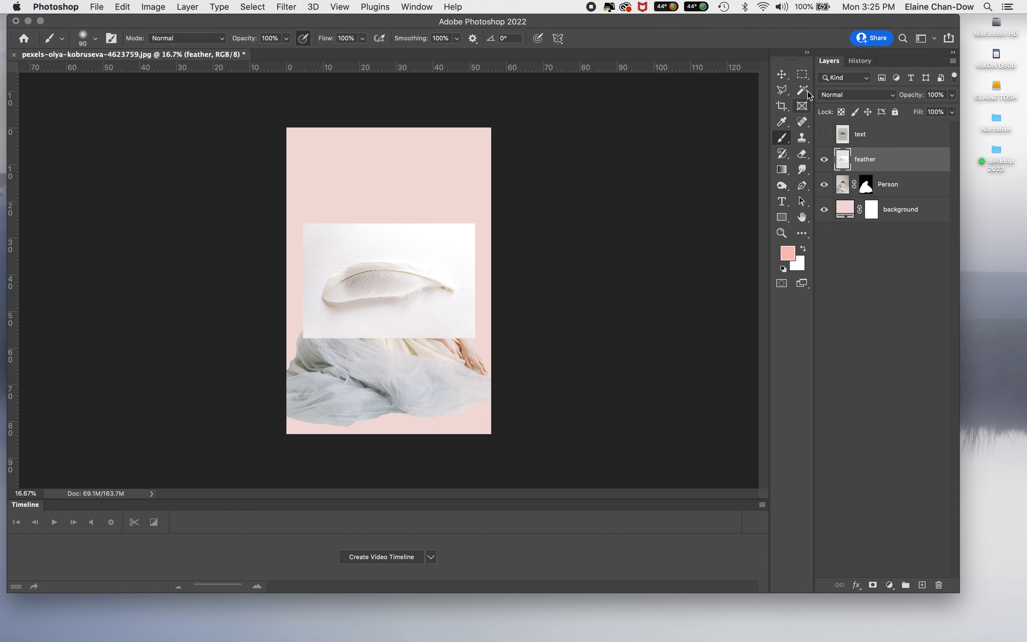
Step: Lock all properties of the Person layer and make the feather layer active
{"action": "left_click", "coordinate": [909, 186]}
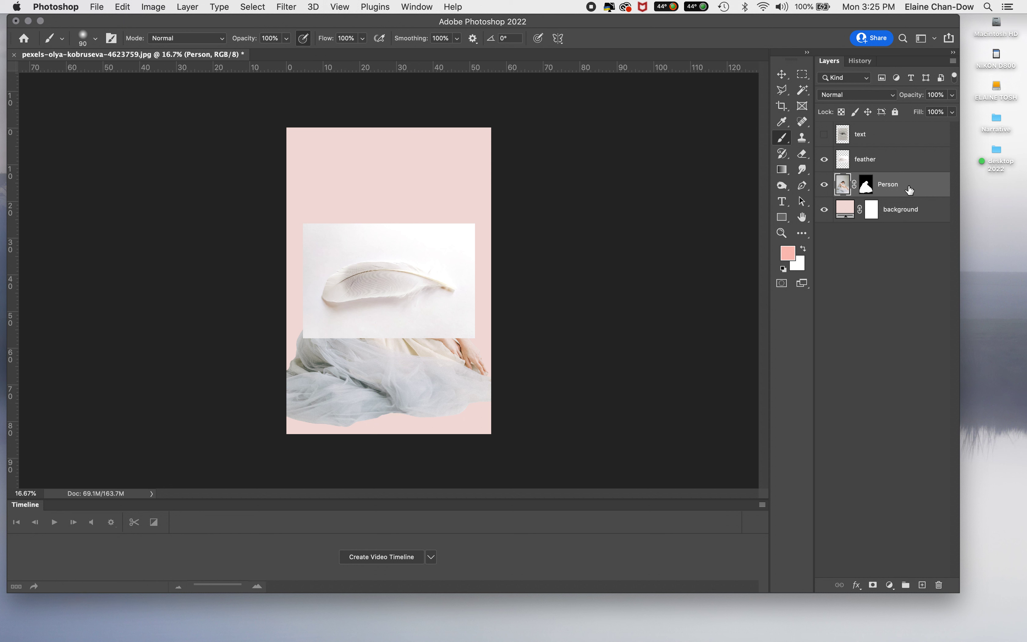
{"action": "left_click", "coordinate": [895, 113]}
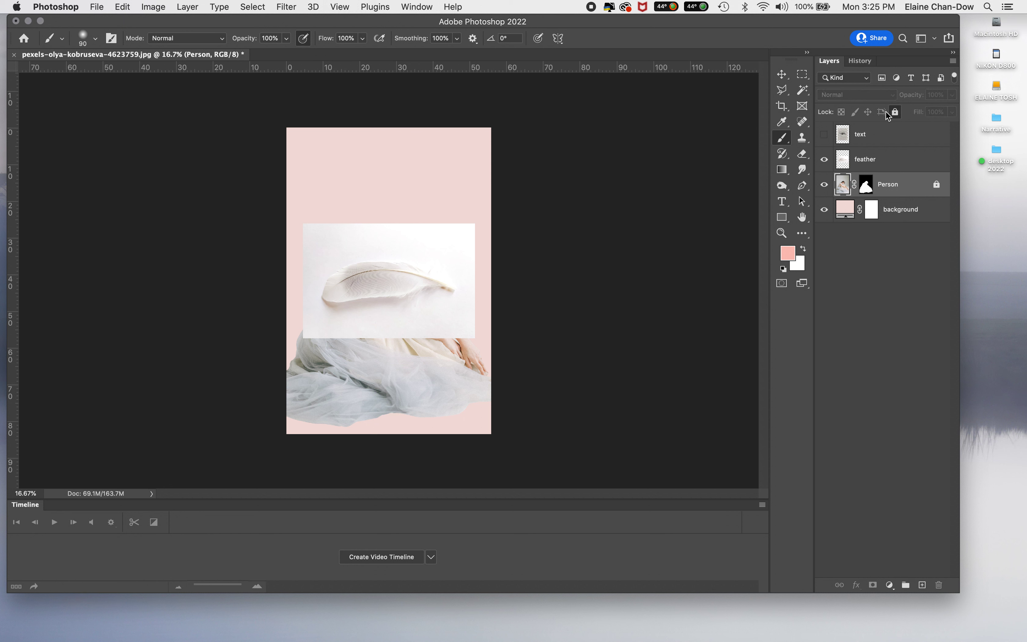
{"action": "left_click", "coordinate": [898, 166]}
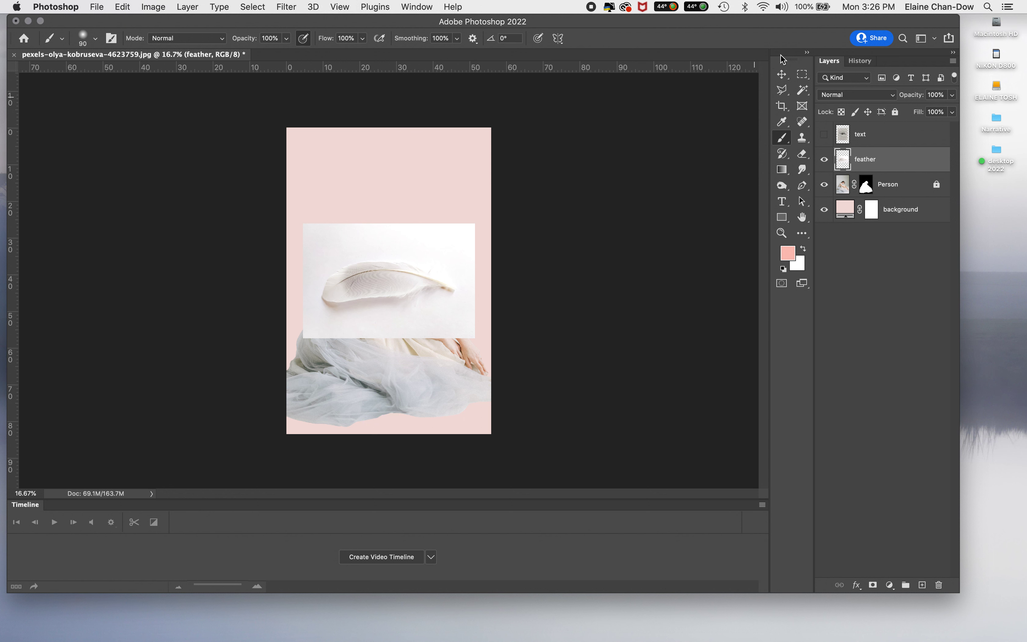
Step: Select the feather on its white backdrop with the Object Selection tool
{"action": "left_click", "coordinate": [802, 90]}
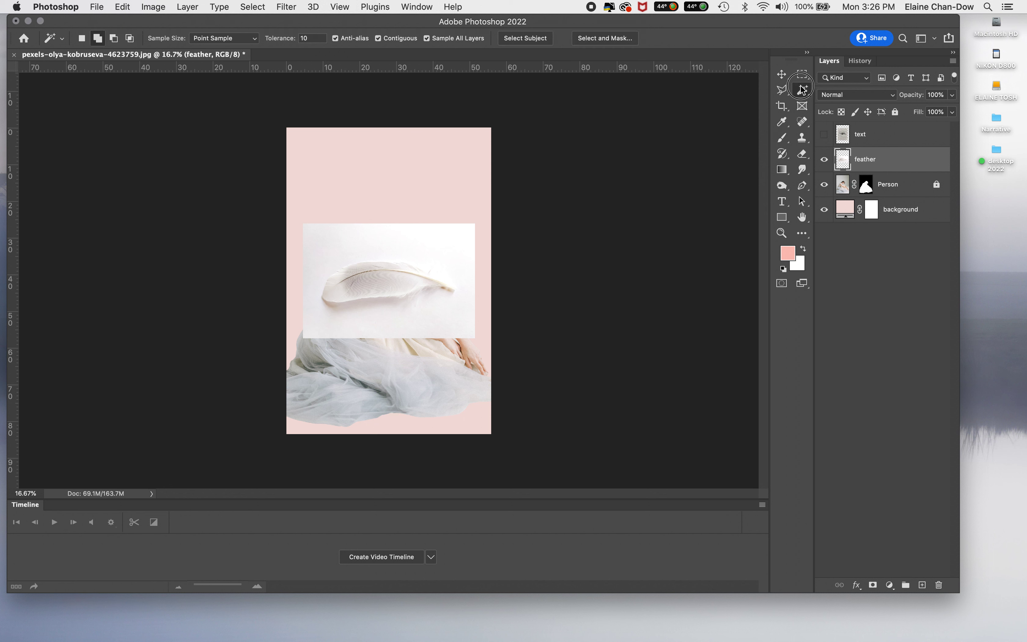
{"action": "left_click", "coordinate": [803, 89]}
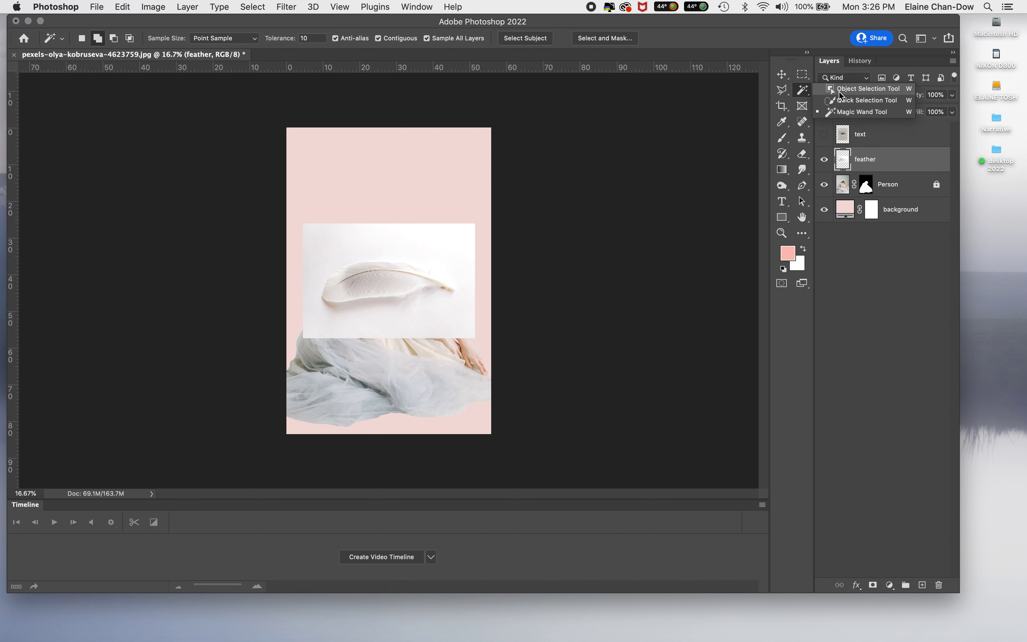
{"action": "left_click", "coordinate": [839, 93]}
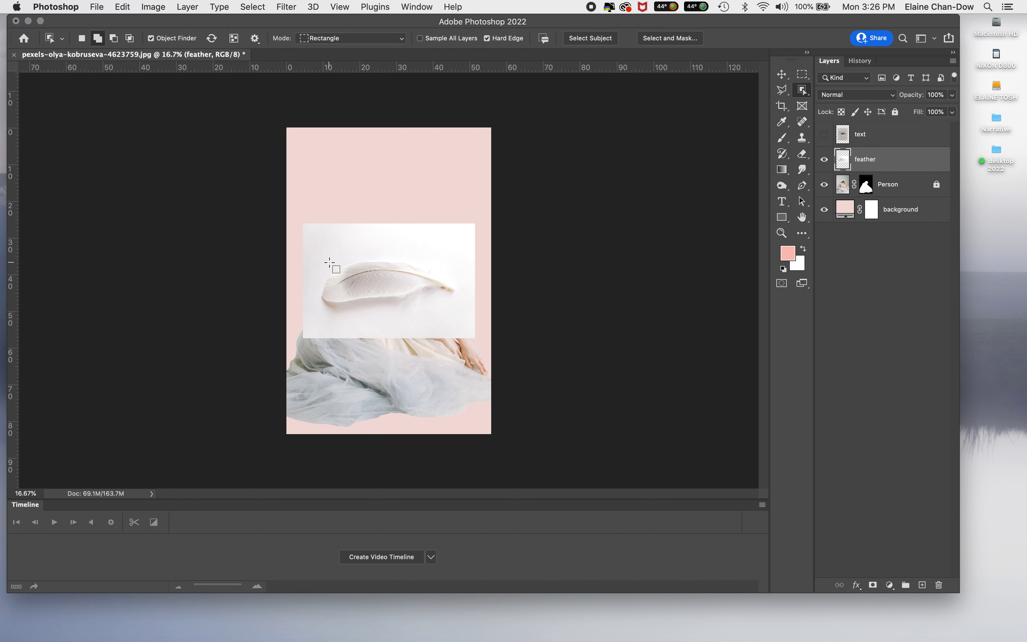
{"action": "left_click_drag", "start_coordinate": [337, 255], "coordinate": [457, 312]}
Step: Copy the selected feather and paste it onto a new layer
{"action": "left_click", "coordinate": [131, 5]}
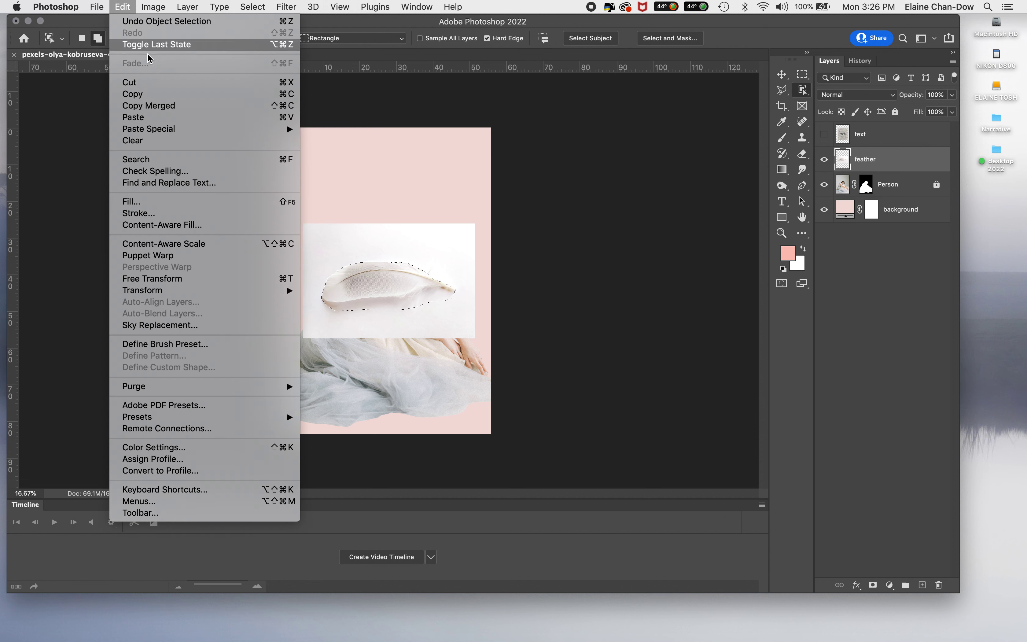
{"action": "left_click", "coordinate": [131, 94]}
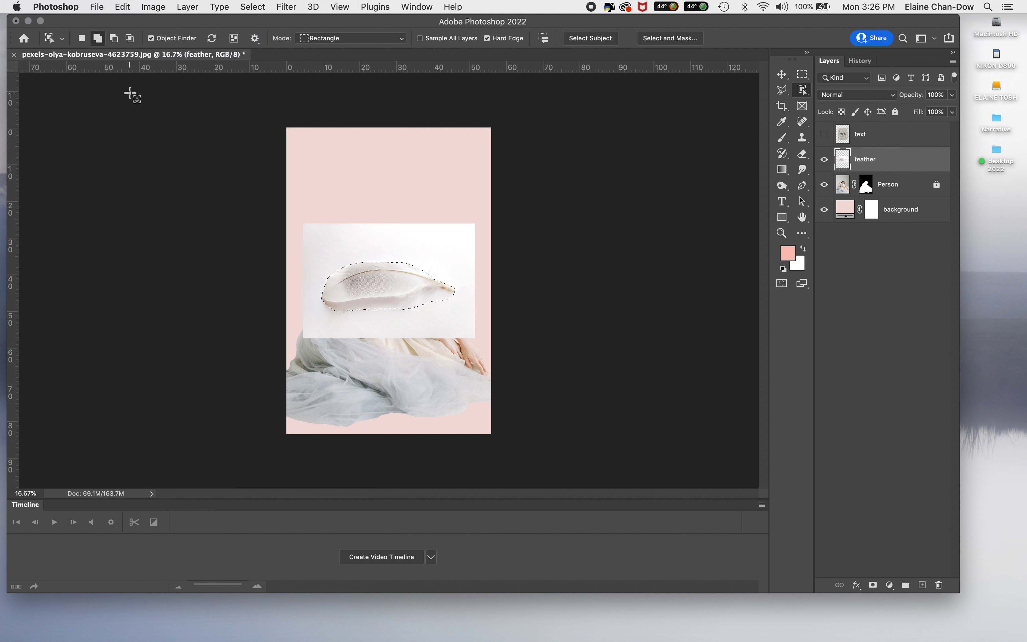
{"action": "left_click", "coordinate": [123, 7]}
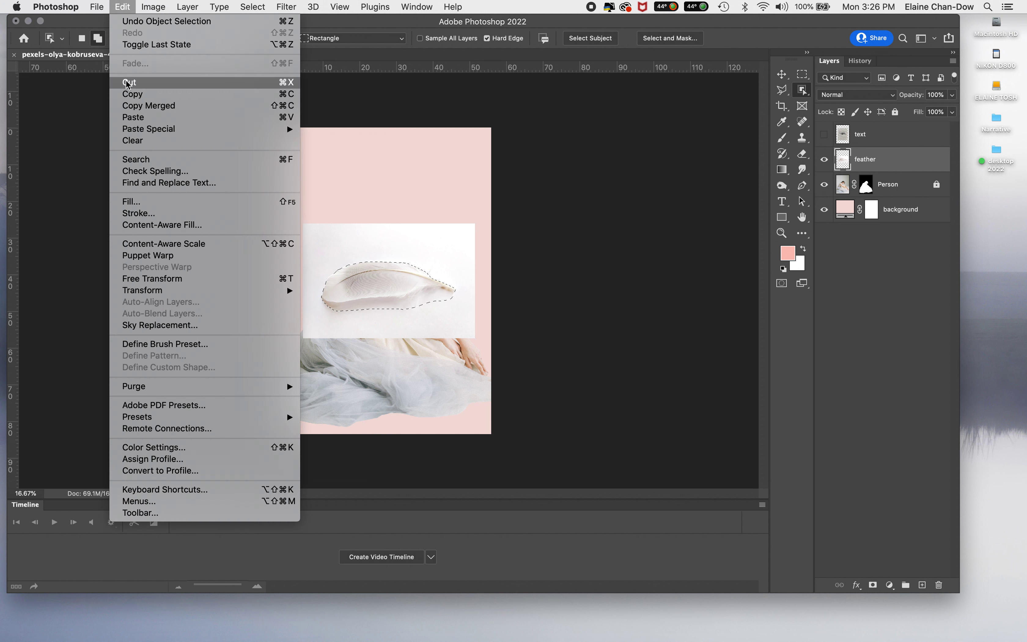
{"action": "left_click", "coordinate": [134, 117]}
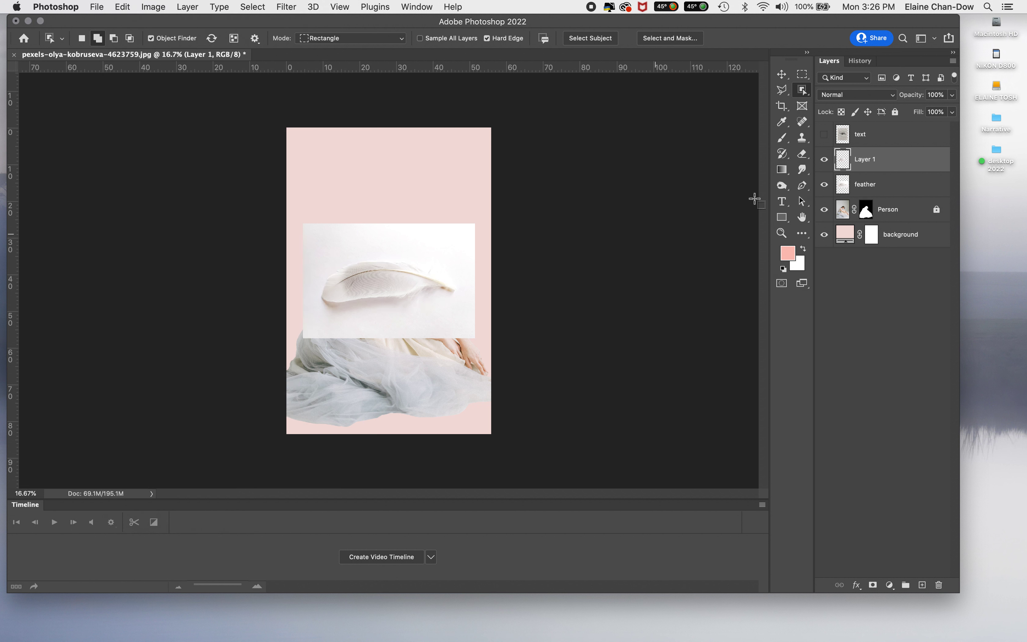
Step: Hide the original feather layer and move the pasted feather up to just above the woman's head
{"action": "left_click", "coordinate": [824, 184]}
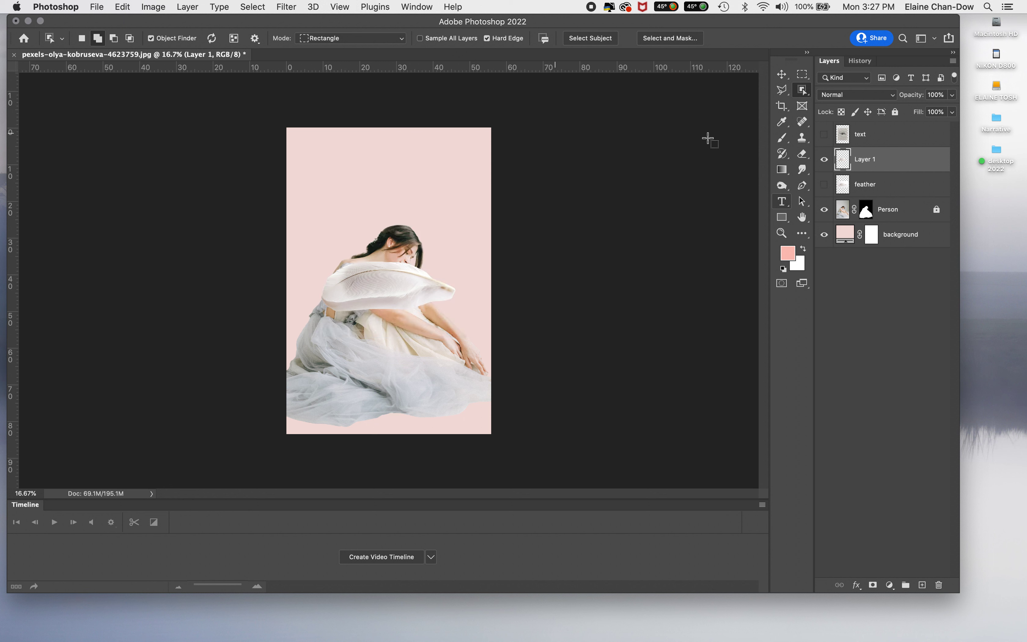
{"action": "left_click", "coordinate": [782, 76]}
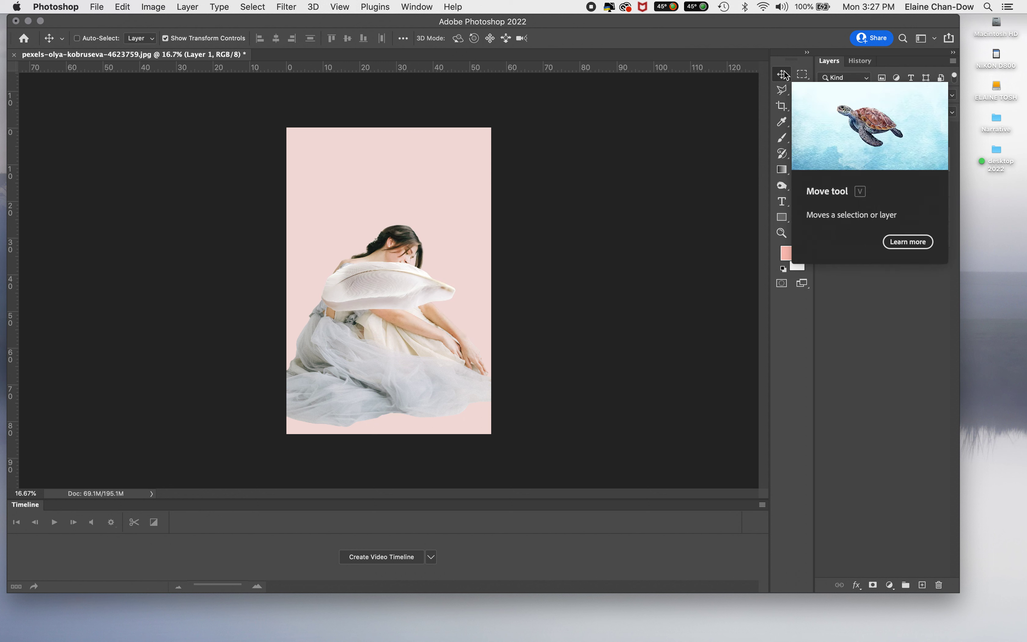
{"action": "left_click_drag", "start_coordinate": [367, 293], "coordinate": [362, 211]}
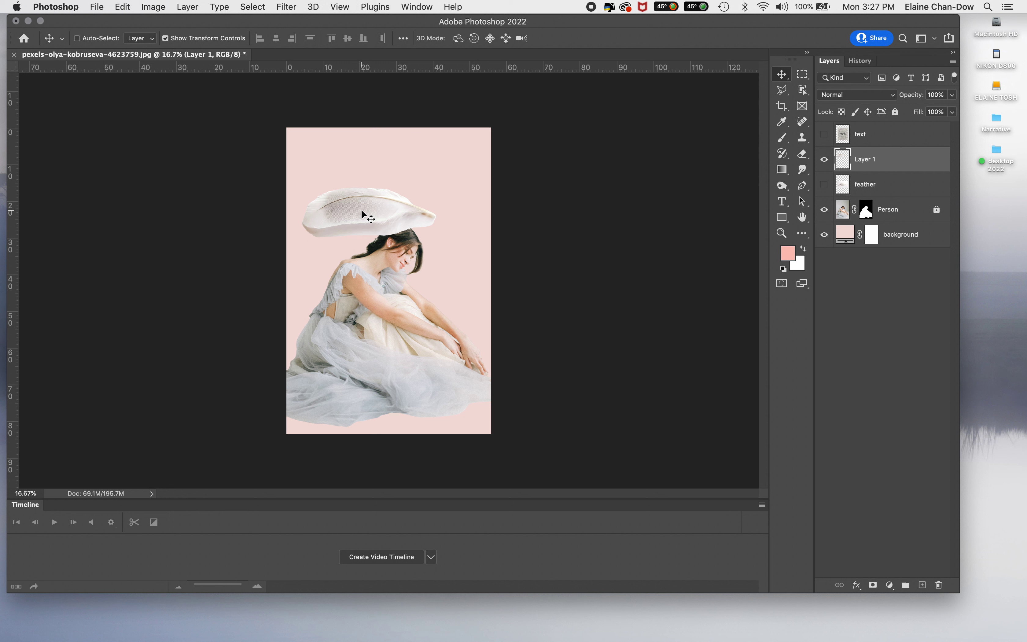
Step: Rotate the pasted feather to a steep diagonal, place it against the woman's back, and move its layer below Person
{"action": "key", "text": "super+t"}
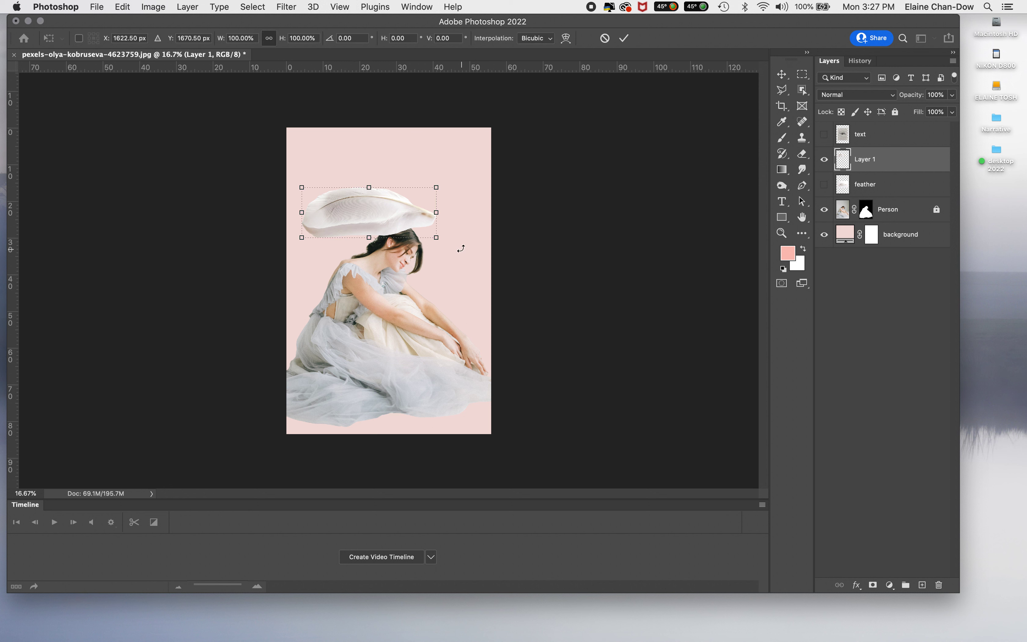
{"action": "left_click_drag", "start_coordinate": [461, 248], "coordinate": [382, 328]}
{"action": "left_click_drag", "start_coordinate": [368, 214], "coordinate": [380, 252]}
{"action": "left_click", "coordinate": [623, 38]}
{"action": "left_click_drag", "start_coordinate": [908, 168], "coordinate": [899, 222]}
{"action": "left_click", "coordinate": [878, 305]}
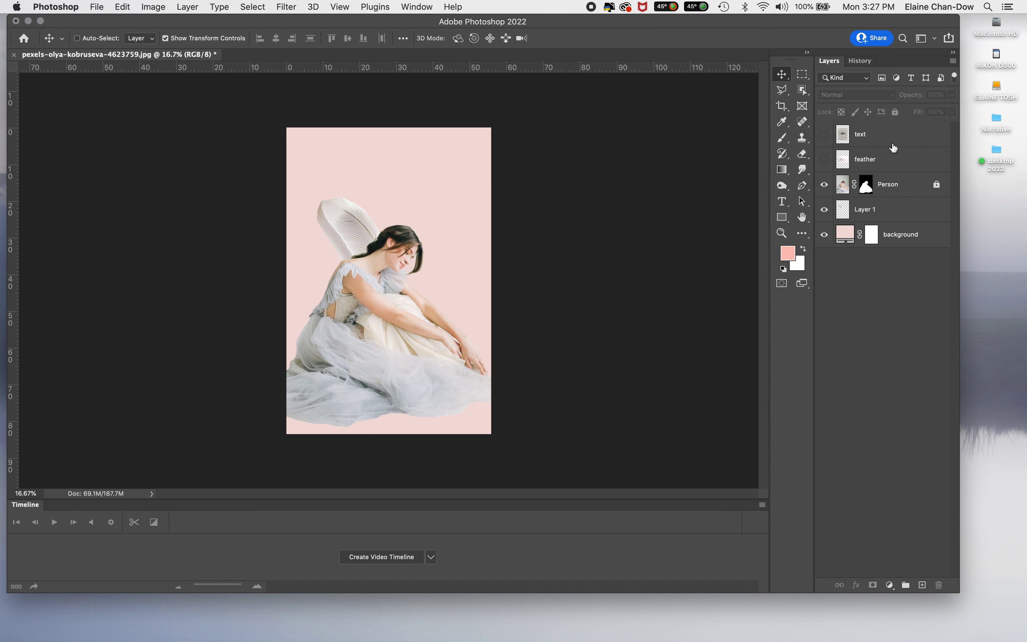
Step: Rename the pasted feather's layer as feather and delete the original hidden feather layer
{"action": "double_click", "coordinate": [871, 210]}
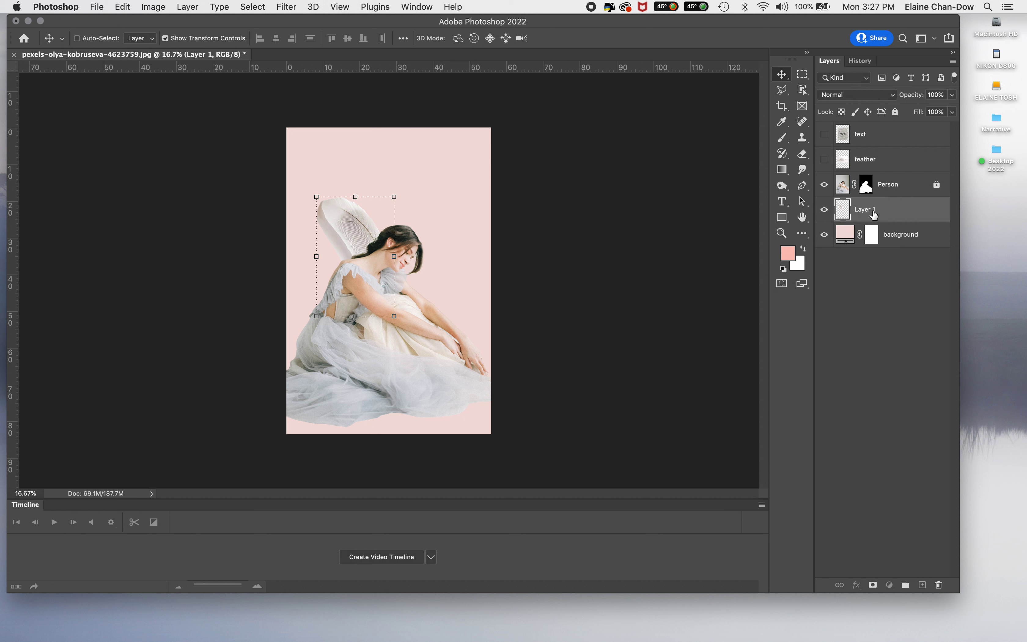
{"action": "type", "text": "feather"}
{"action": "key", "text": "Return"}
{"action": "left_click", "coordinate": [894, 167]}
{"action": "left_click_drag", "start_coordinate": [924, 163], "coordinate": [940, 586]}
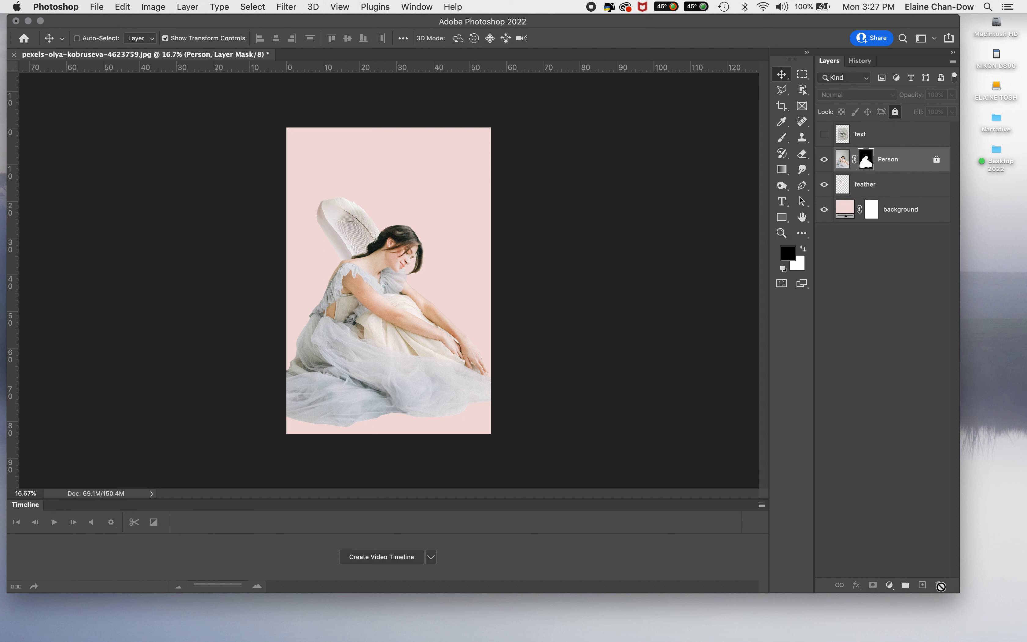
Step: Shift the feather outward from the woman's back, rotate it about -12.9°, and tuck its base behind her shoulder like a wing
{"action": "left_click", "coordinate": [883, 192]}
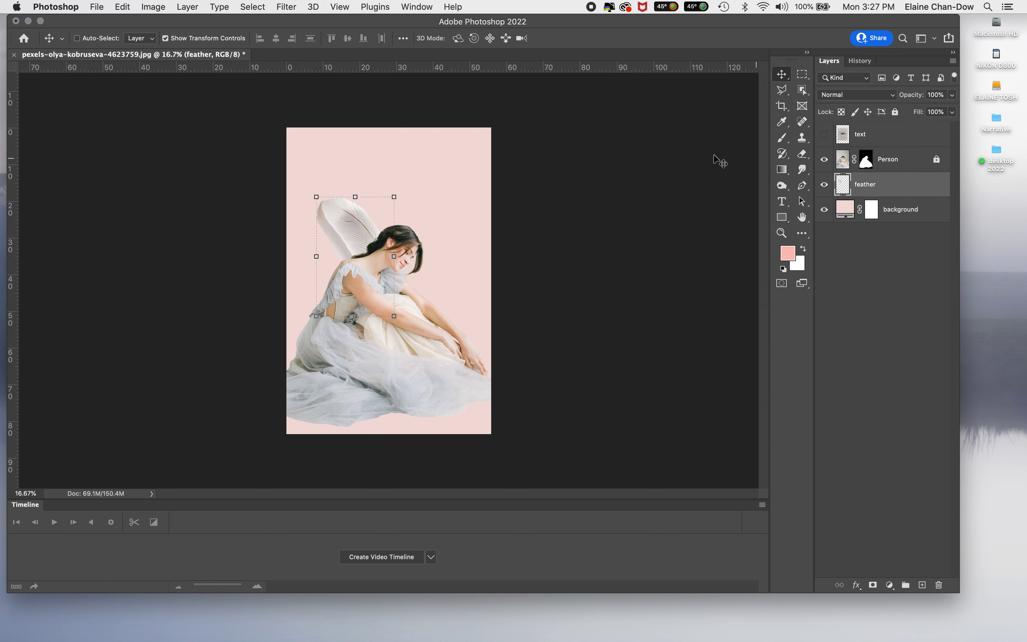
{"action": "mouse_move", "coordinate": [346, 235]}
{"action": "left_mouse_down"}
{"action": "mouse_move", "coordinate": [325, 237]}
{"action": "mouse_move", "coordinate": [335, 232]}
{"action": "left_mouse_up"}
{"action": "left_click", "coordinate": [335, 226]}
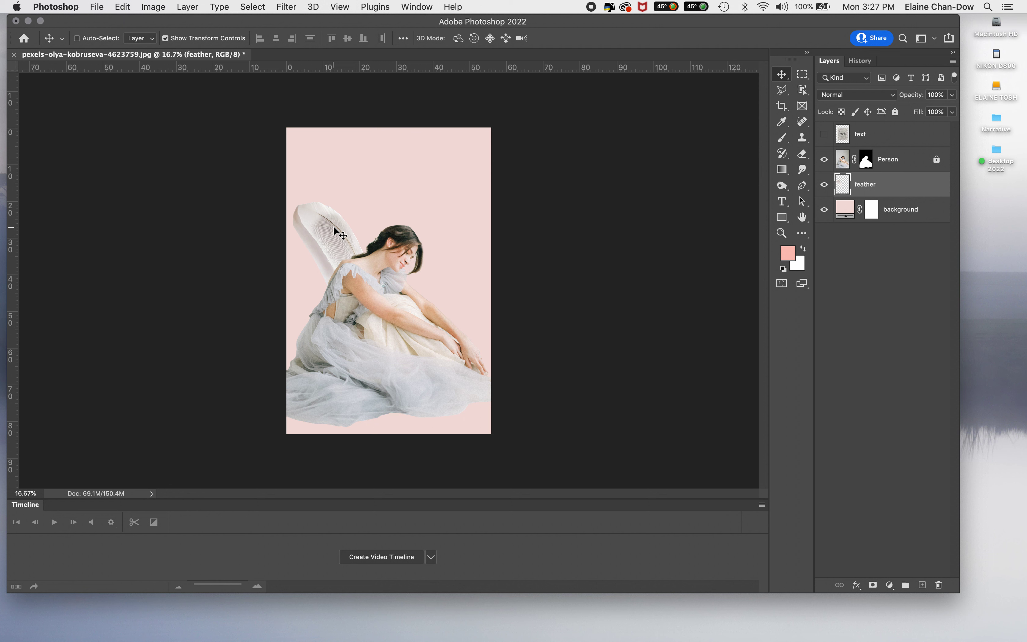
{"action": "key", "text": "super+t"}
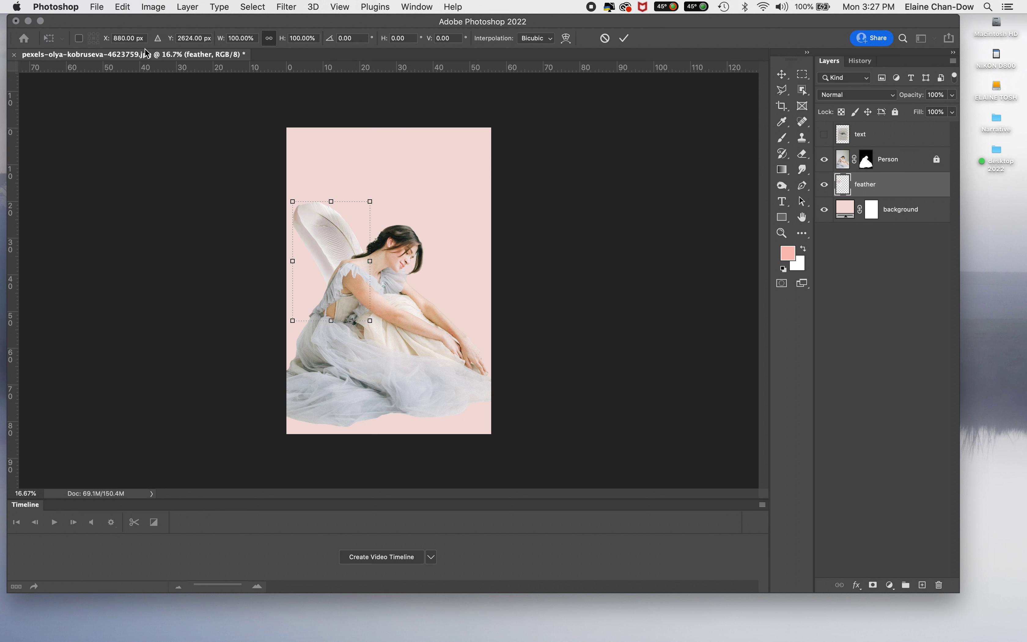
{"action": "left_click_drag", "start_coordinate": [385, 341], "coordinate": [404, 333]}
{"action": "left_click_drag", "start_coordinate": [331, 238], "coordinate": [340, 250]}
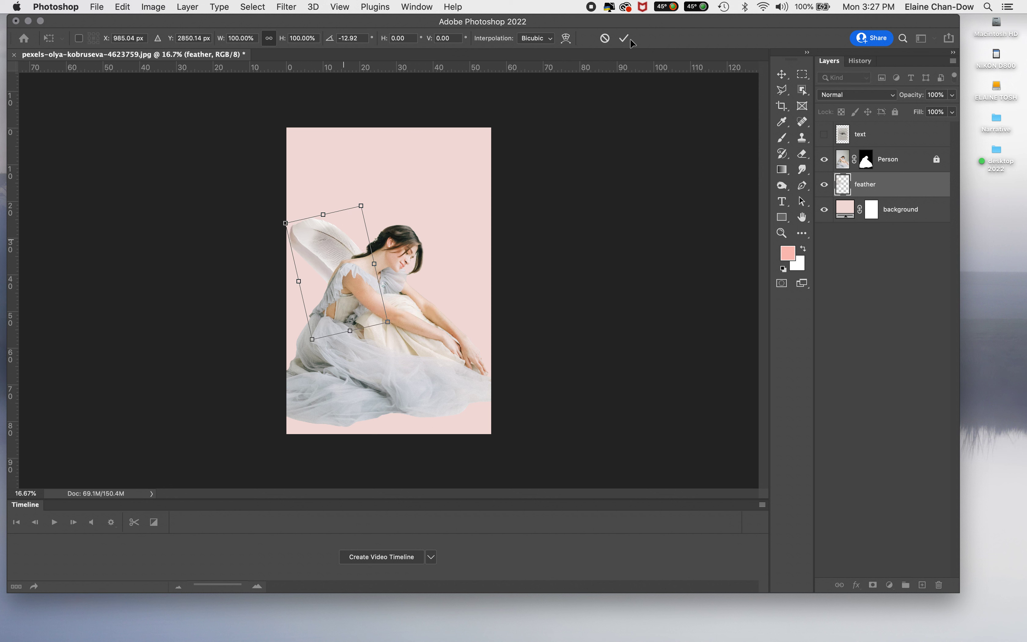
{"action": "left_click", "coordinate": [624, 39]}
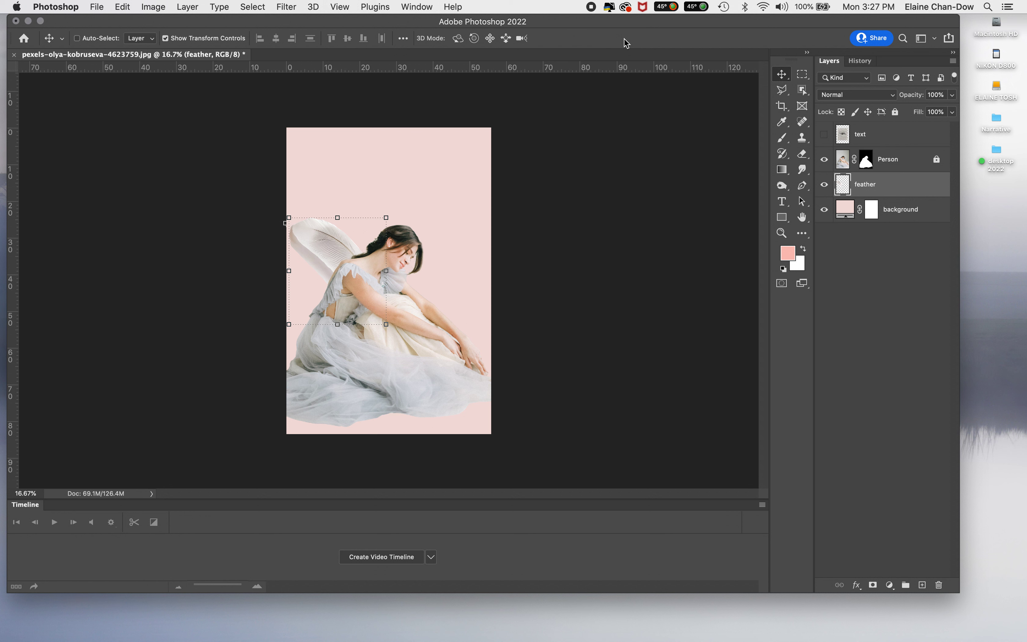
Step: Show the text layer and move it between the feather and background layers
{"action": "left_click", "coordinate": [825, 134]}
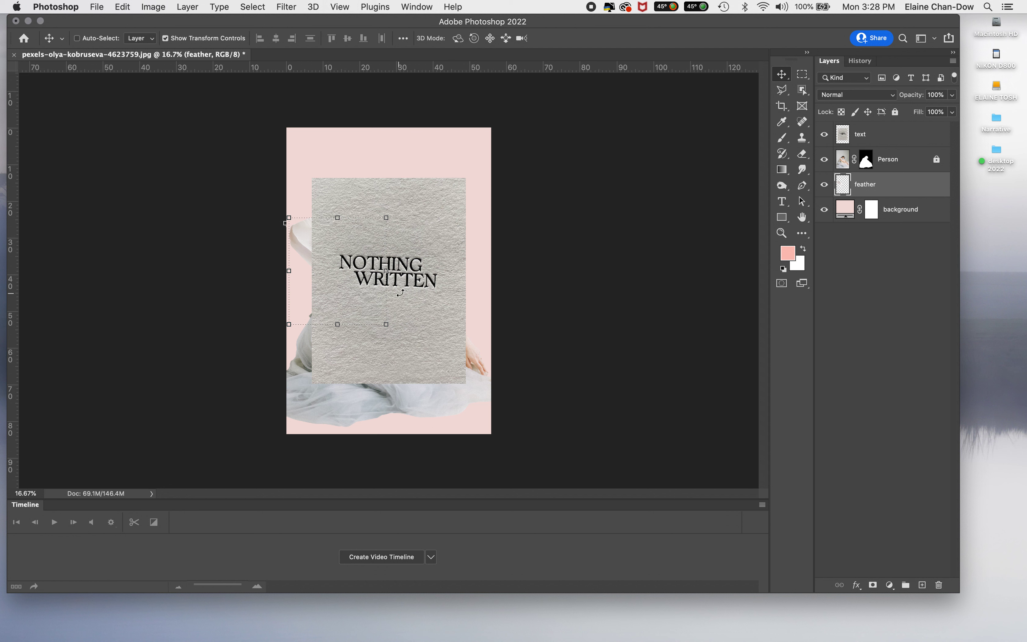
{"action": "left_click", "coordinate": [912, 137]}
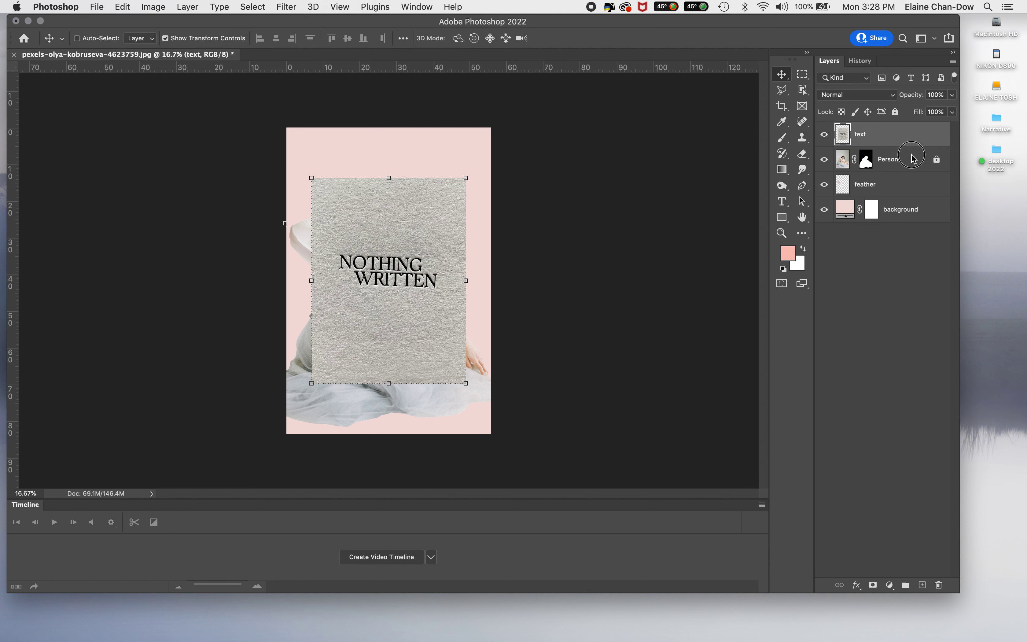
{"action": "double_click", "coordinate": [907, 185]}
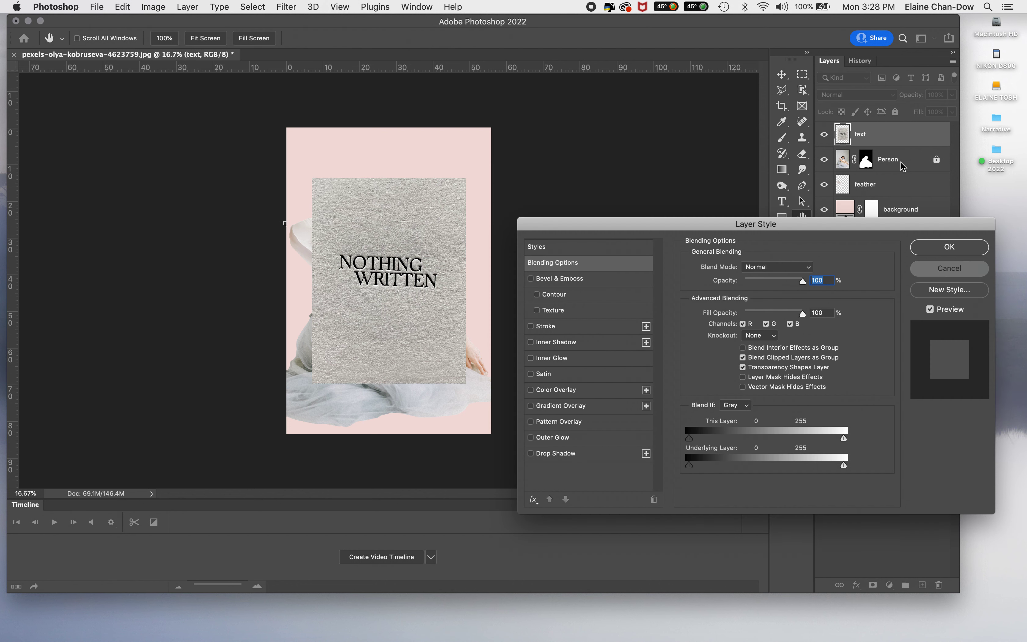
{"action": "left_click", "coordinate": [939, 269]}
{"action": "left_click_drag", "start_coordinate": [885, 137], "coordinate": [880, 190]}
Step: Align the text layer's paper texture with the canvas's upper-left corner and scale it to about 151% to cover the canvas
{"action": "left_click_drag", "start_coordinate": [437, 270], "coordinate": [400, 206]}
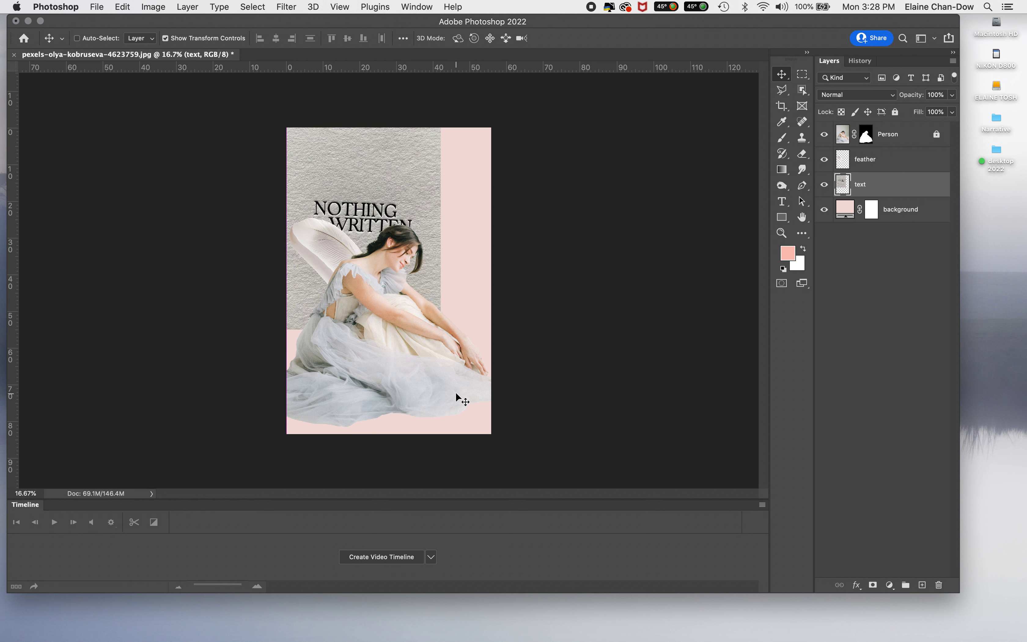
{"action": "key", "text": "super+t"}
{"action": "left_click_drag", "start_coordinate": [440, 335], "coordinate": [494, 459]}
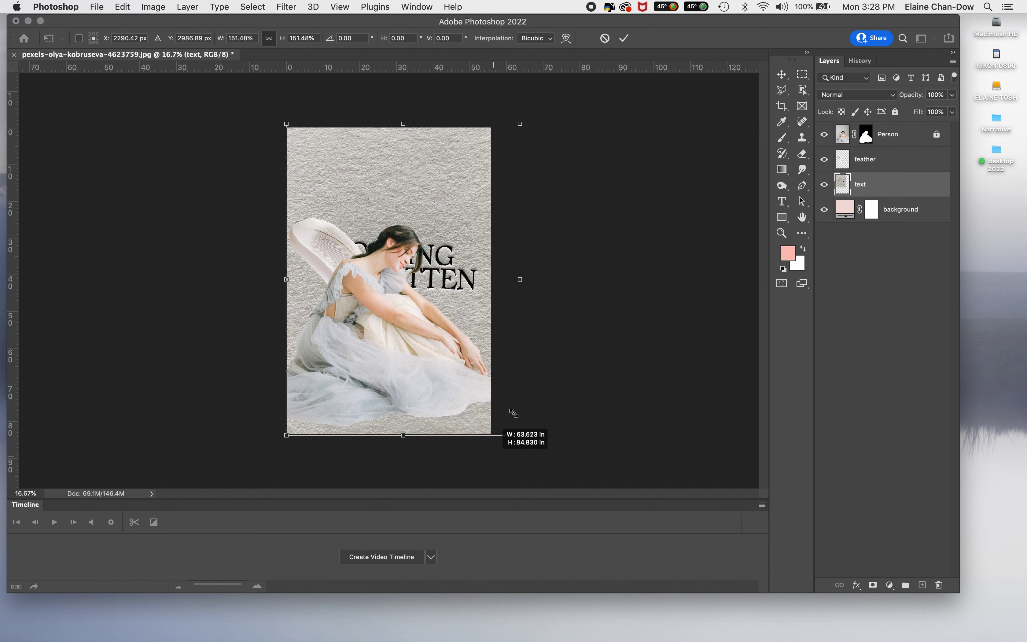
{"action": "left_click", "coordinate": [624, 39]}
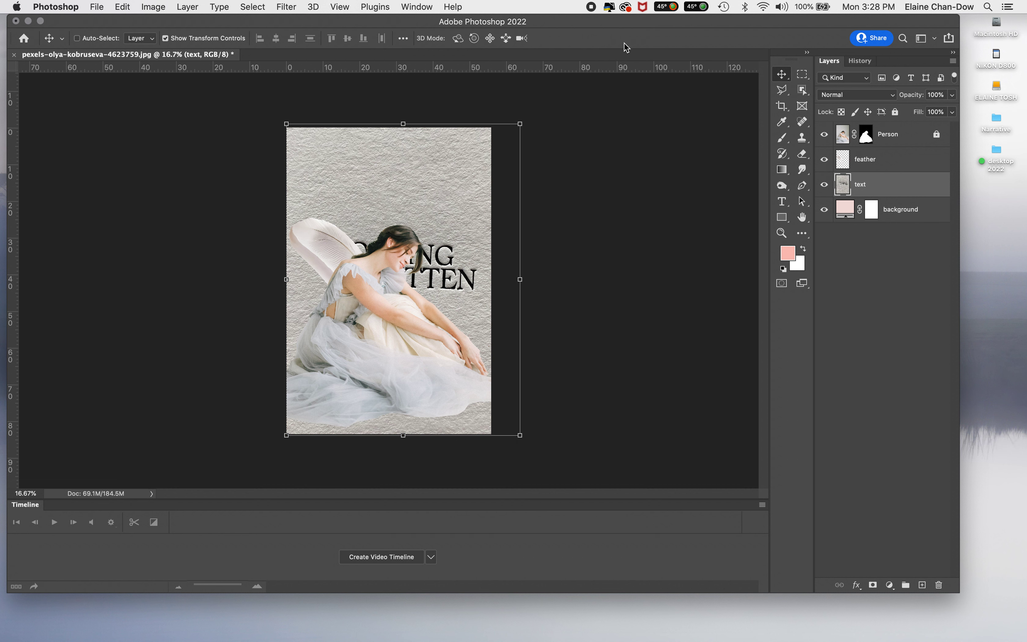
Step: Lower the text layer's opacity to about 15% to blend the paper texture into the pink background, and deselect the layer
{"action": "left_click", "coordinate": [952, 95]}
{"action": "left_click_drag", "start_coordinate": [954, 111], "coordinate": [922, 110]}
{"action": "left_click", "coordinate": [903, 110]}
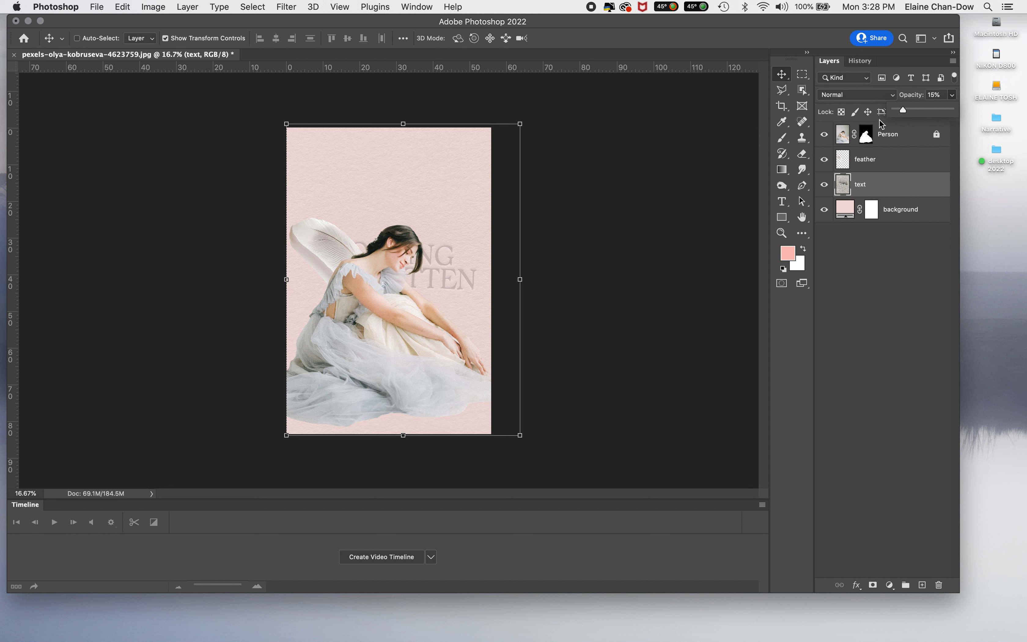
{"action": "left_click_drag", "start_coordinate": [904, 110], "coordinate": [901, 111]}
{"action": "left_click", "coordinate": [896, 290]}
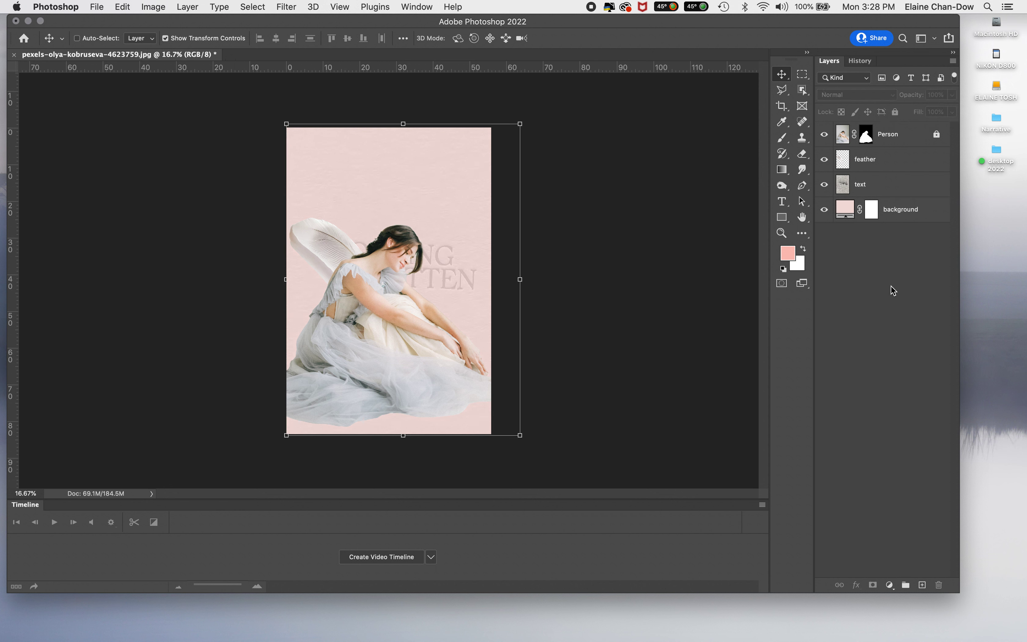
{"action": "left_click", "coordinate": [903, 183]}
{"action": "left_click", "coordinate": [847, 377]}
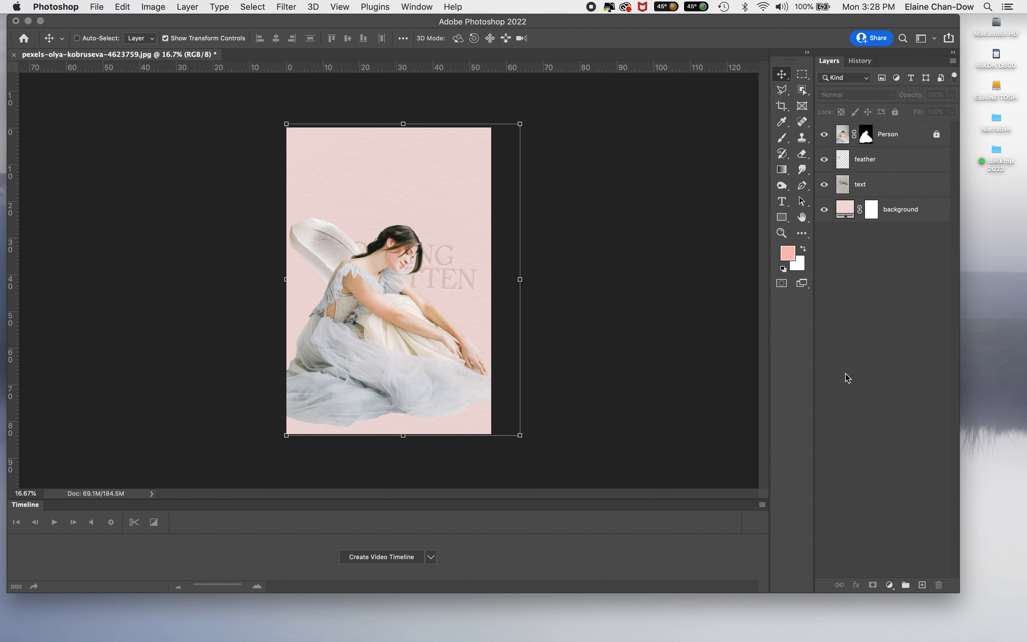